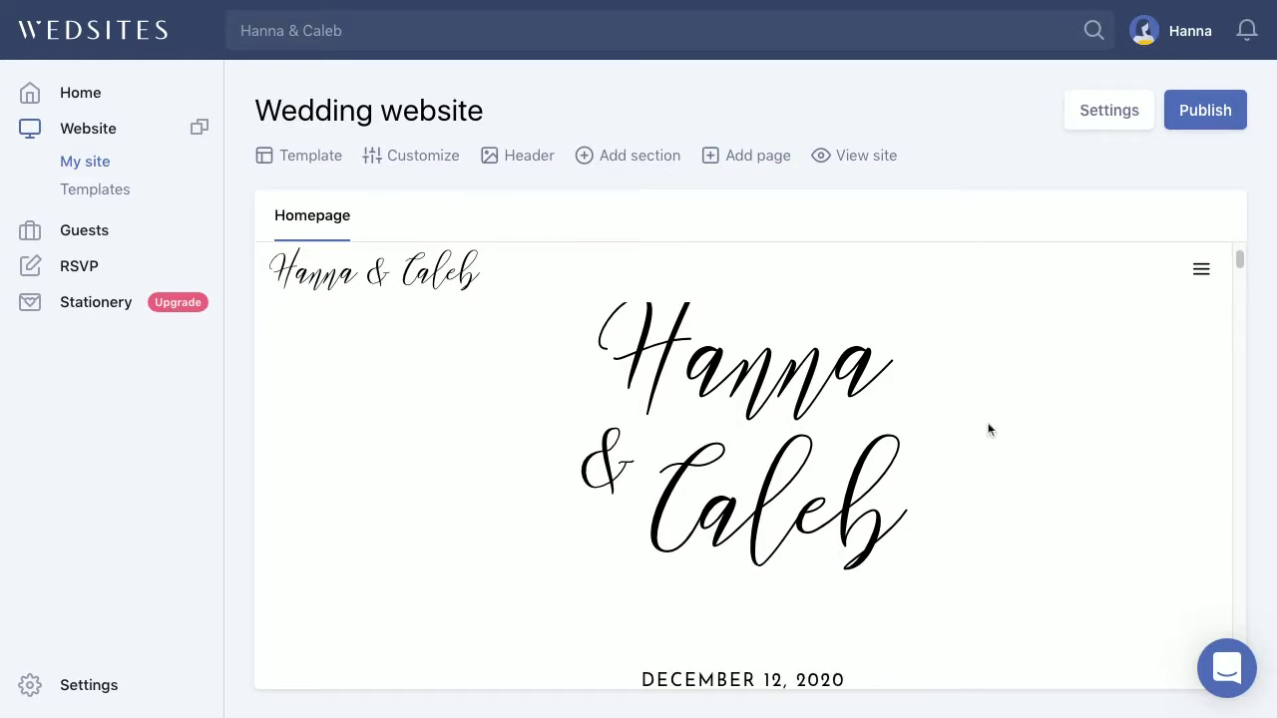
Look through the placeholder sections on the homepage, from the header to the wedding party and back to the story section.
scroll(743, 468, down, 3)
scroll(743, 469, down, 6)
scroll(743, 469, down, 5)
scroll(743, 469, down, 5)
scroll(743, 468, down, 5)
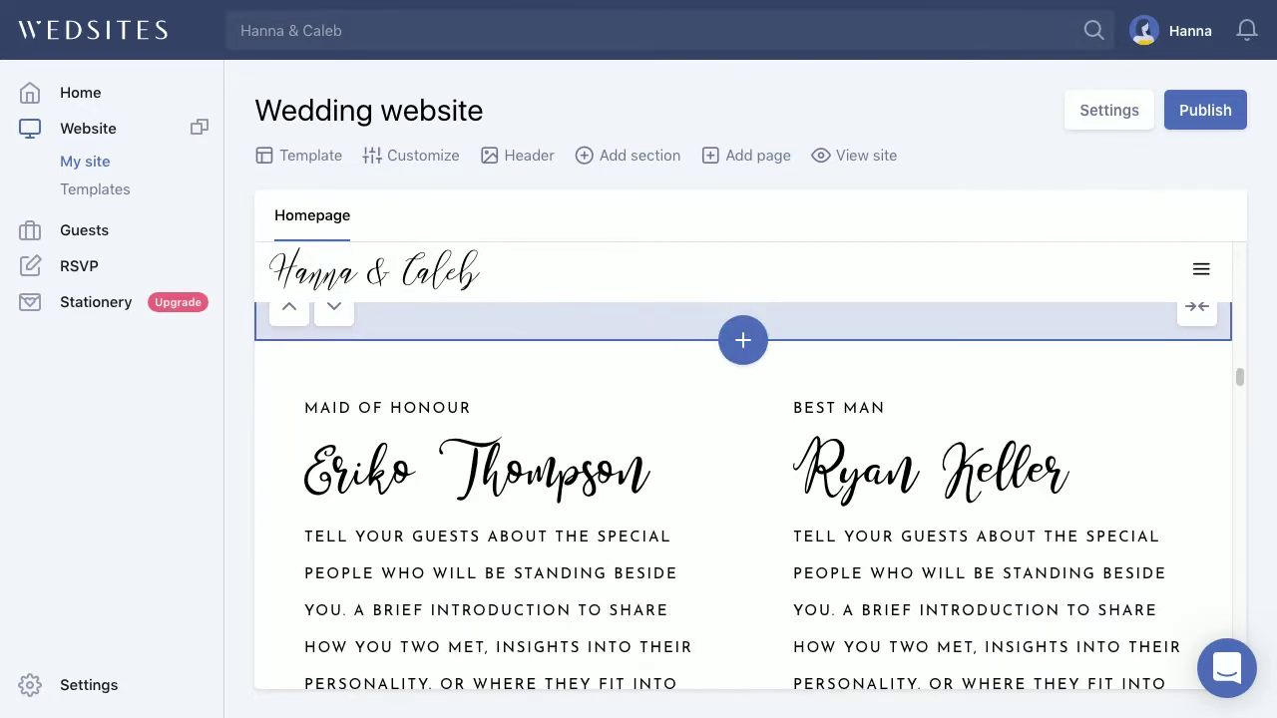
scroll(743, 469, down, 4)
scroll(743, 468, up, 10)
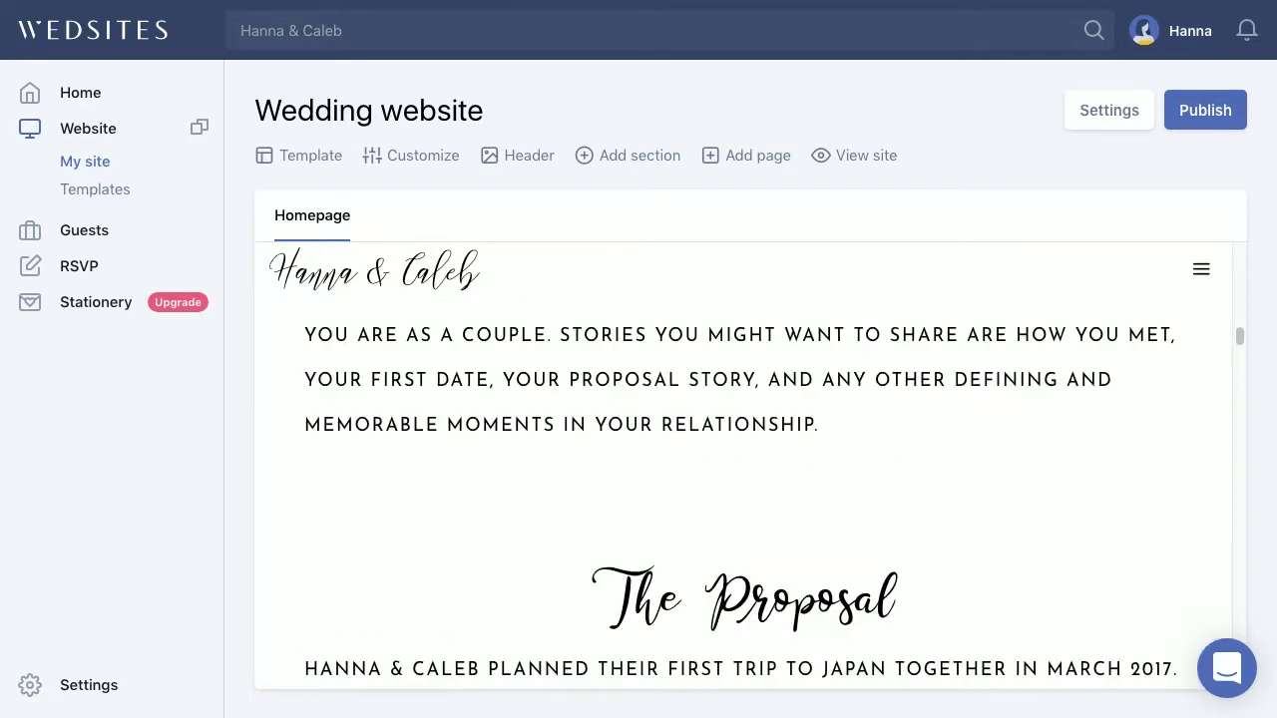
scroll(948, 428, up, 5)
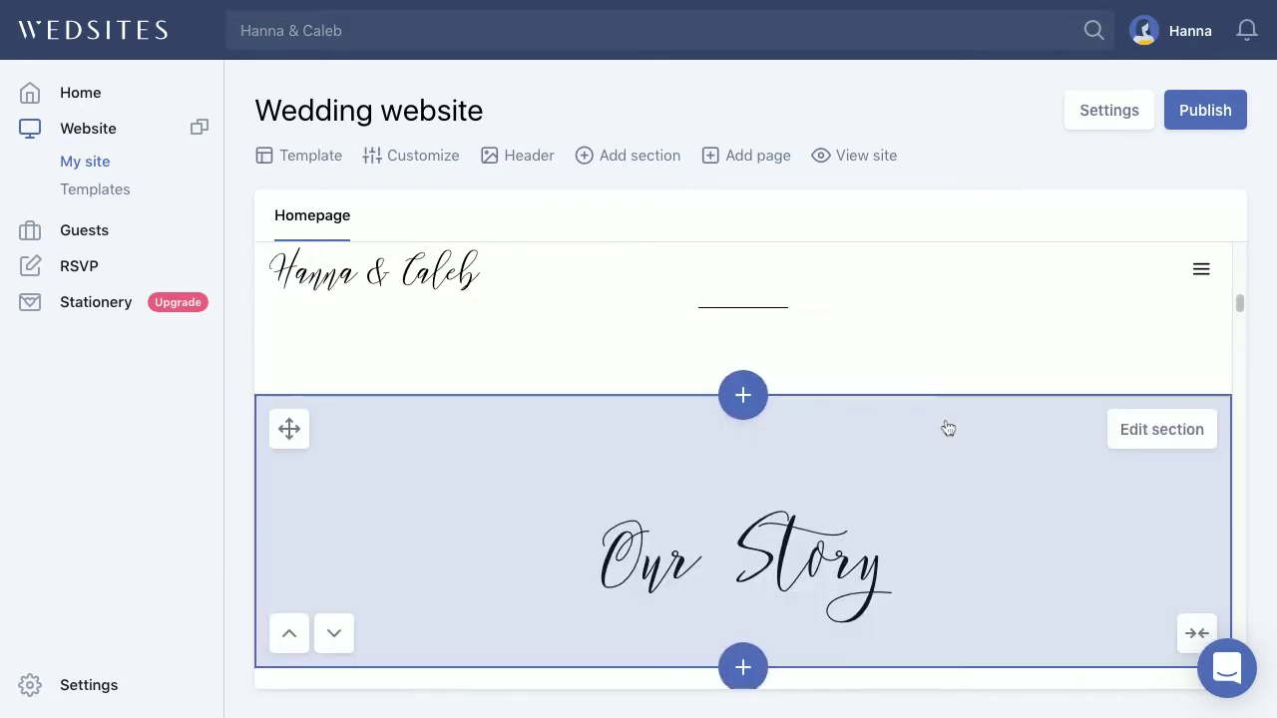
Open the How We Met paragraph section for editing and close it without saving.
scroll(920, 485, down, 4)
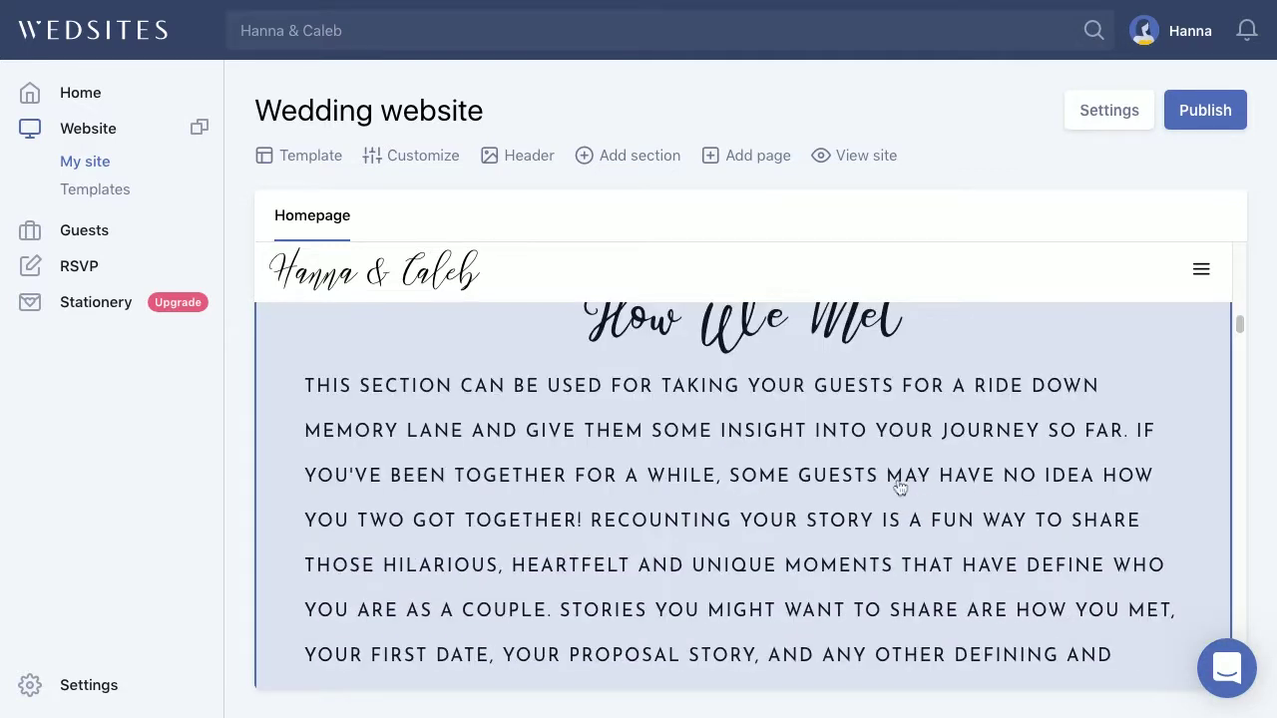
click(899, 486)
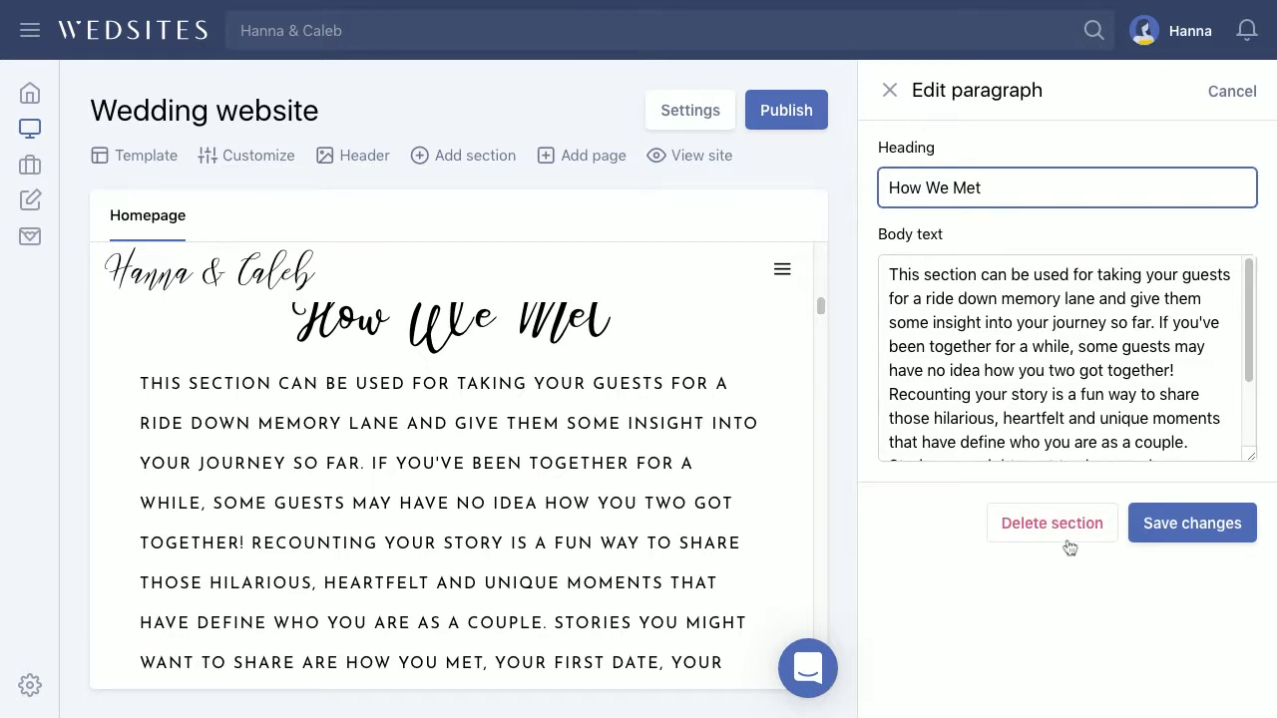
click(1231, 91)
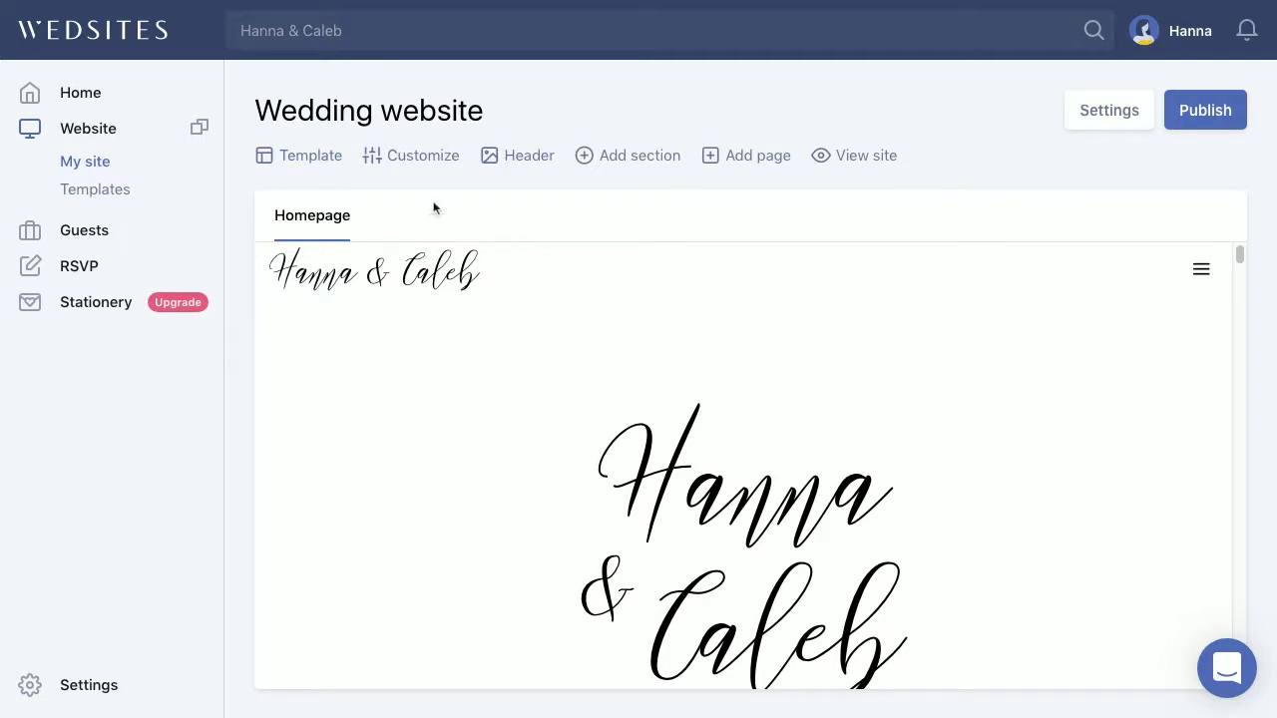
Browse the site templates, choose the one with cream flowers and yellow-green leaves, and start customizing it.
click(304, 157)
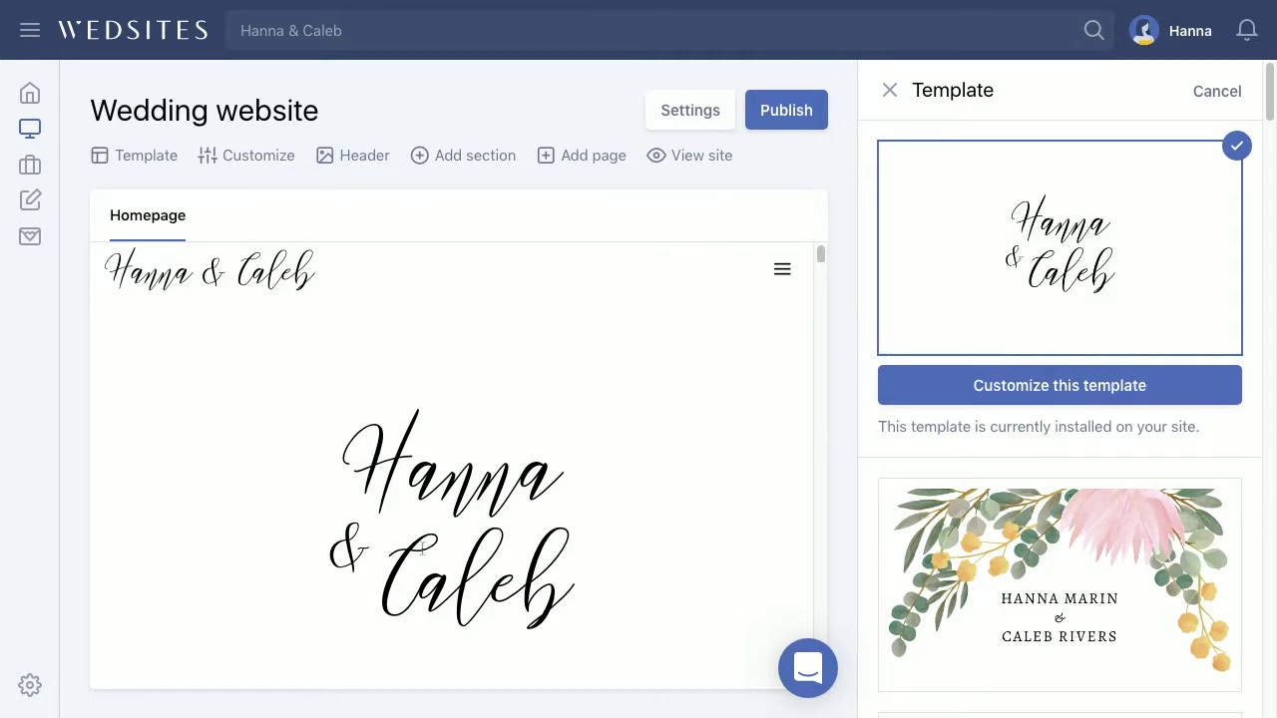
scroll(1097, 364, down, 10)
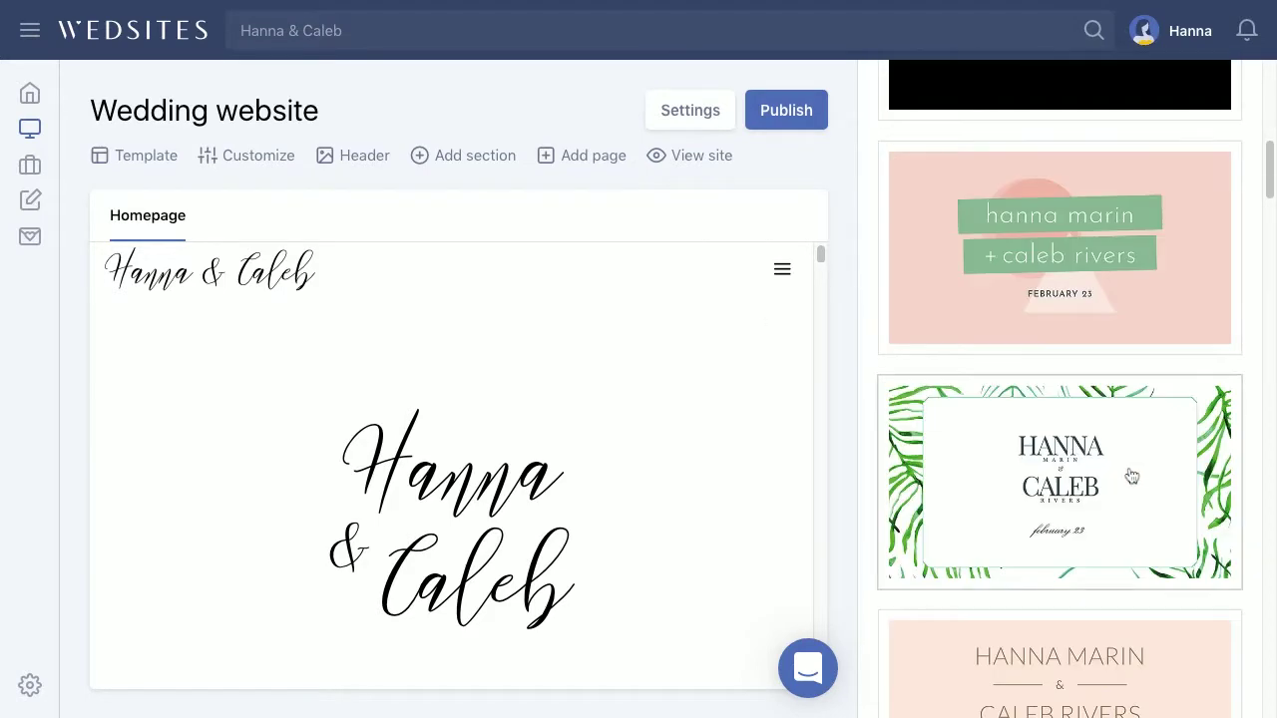
scroll(1131, 476, down, 10)
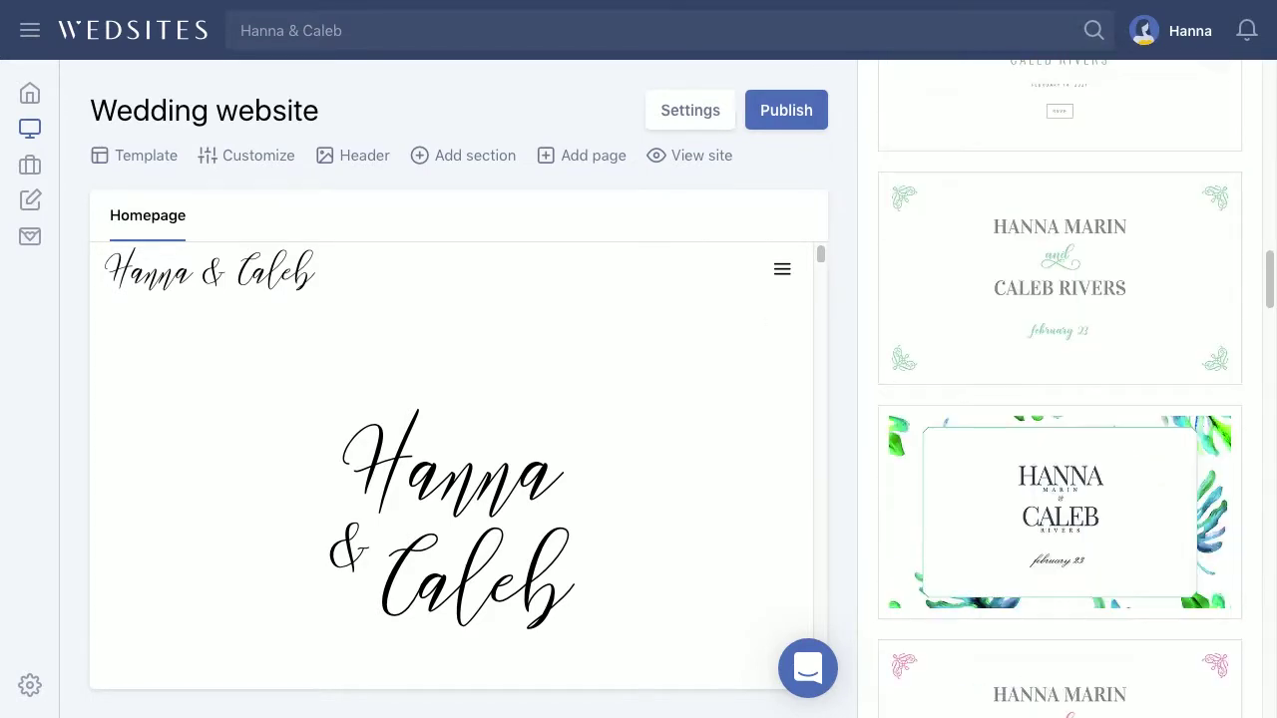
scroll(1059, 389, down, 3)
click(1154, 436)
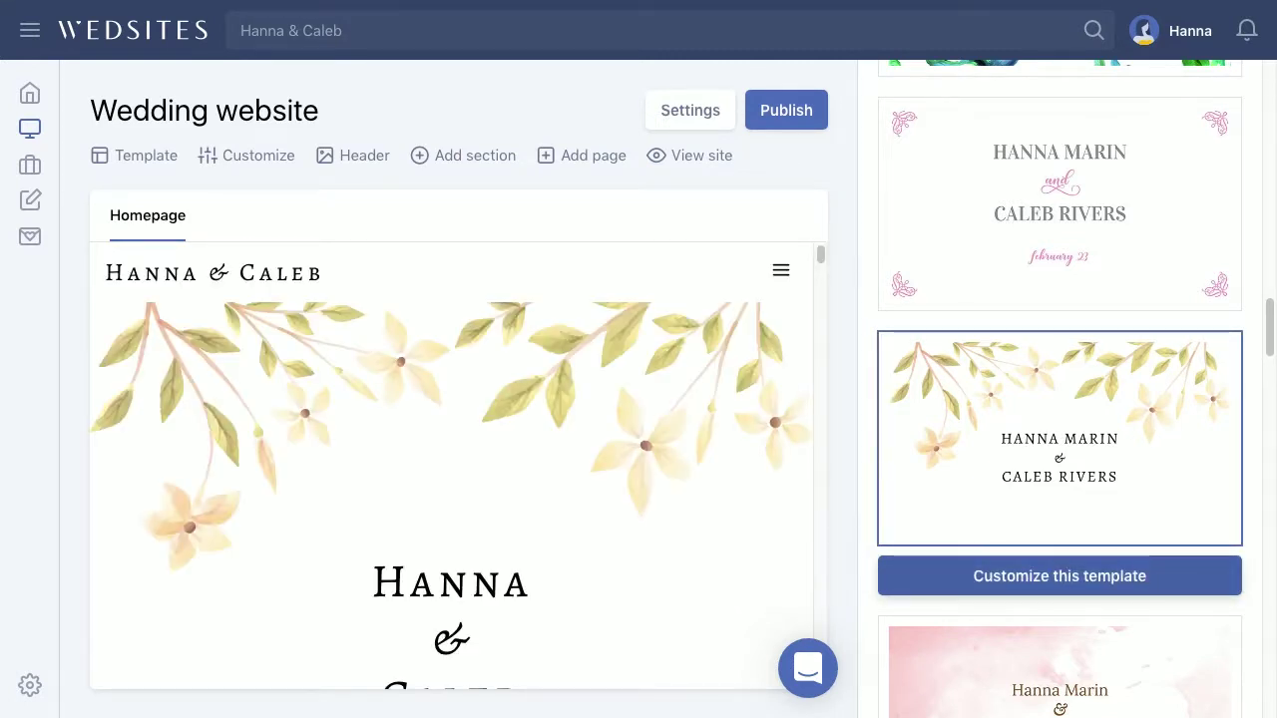
click(1059, 576)
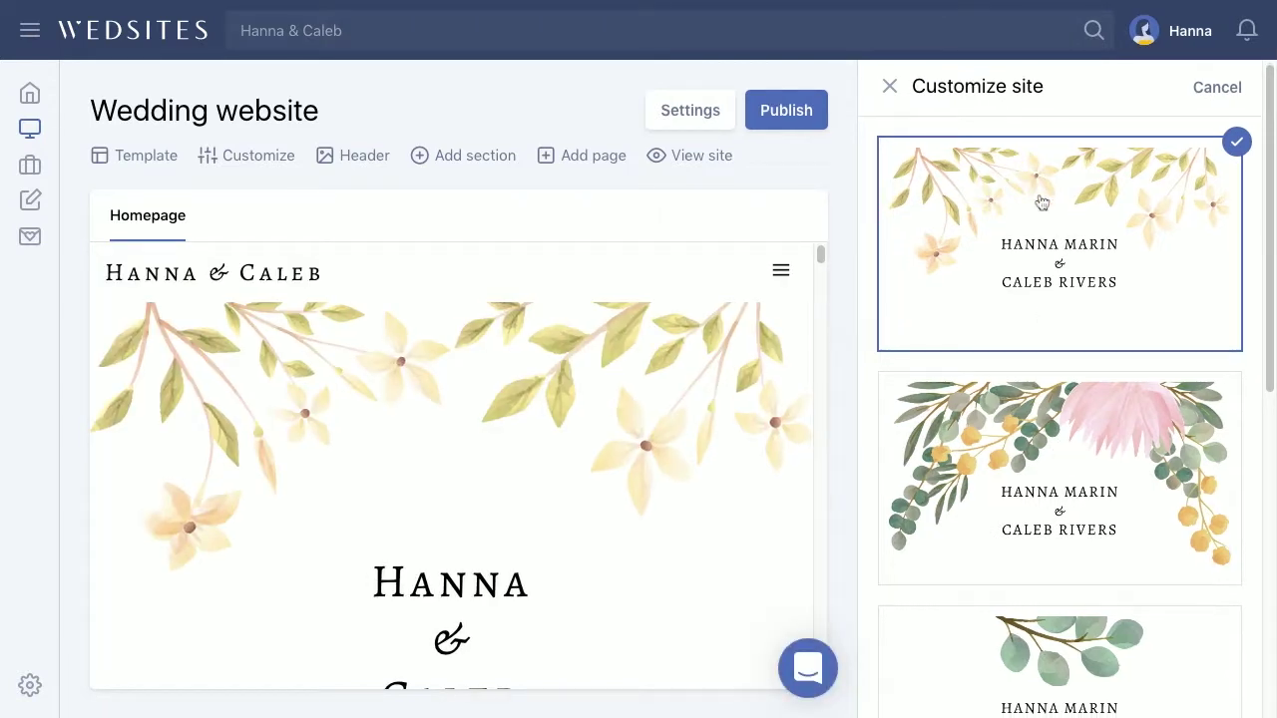
Switch the template's design to the variation with a single eucalyptus branch above the names.
scroll(1041, 204, down, 1)
scroll(1062, 287, down, 2)
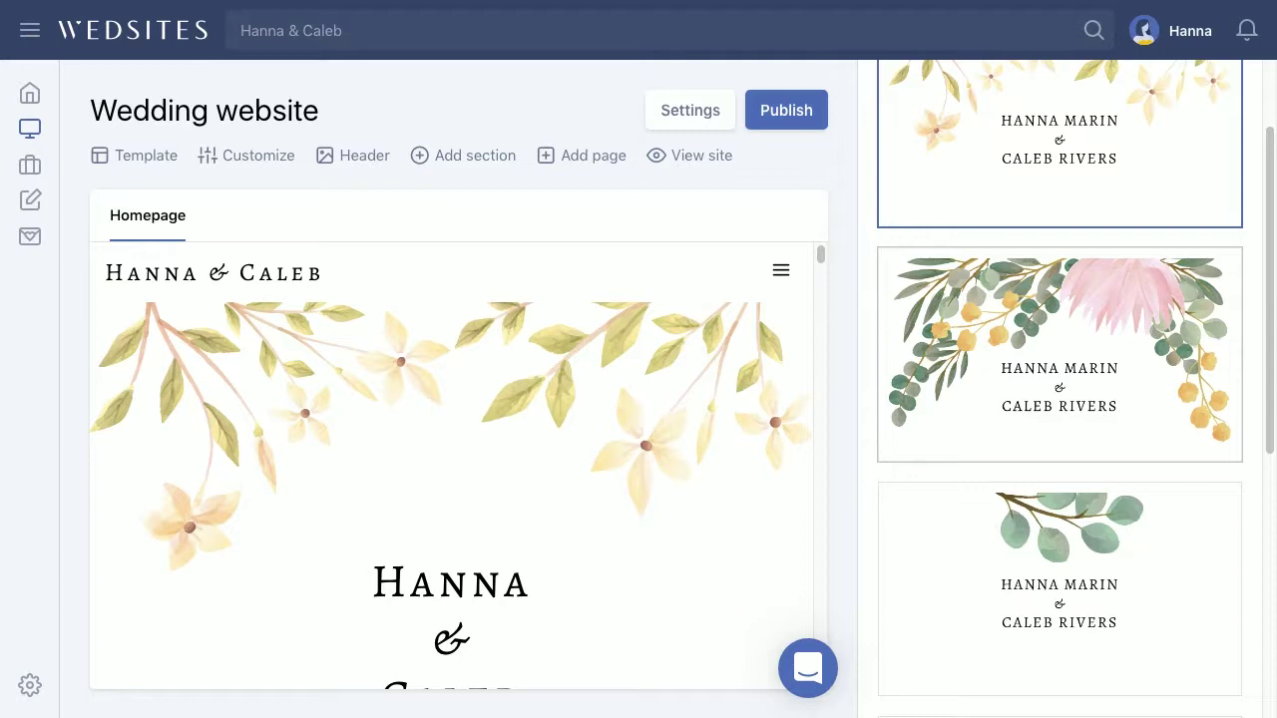
scroll(505, 461, down, 1)
scroll(557, 457, up, 1)
scroll(1020, 309, up, 1)
scroll(1020, 322, down, 3)
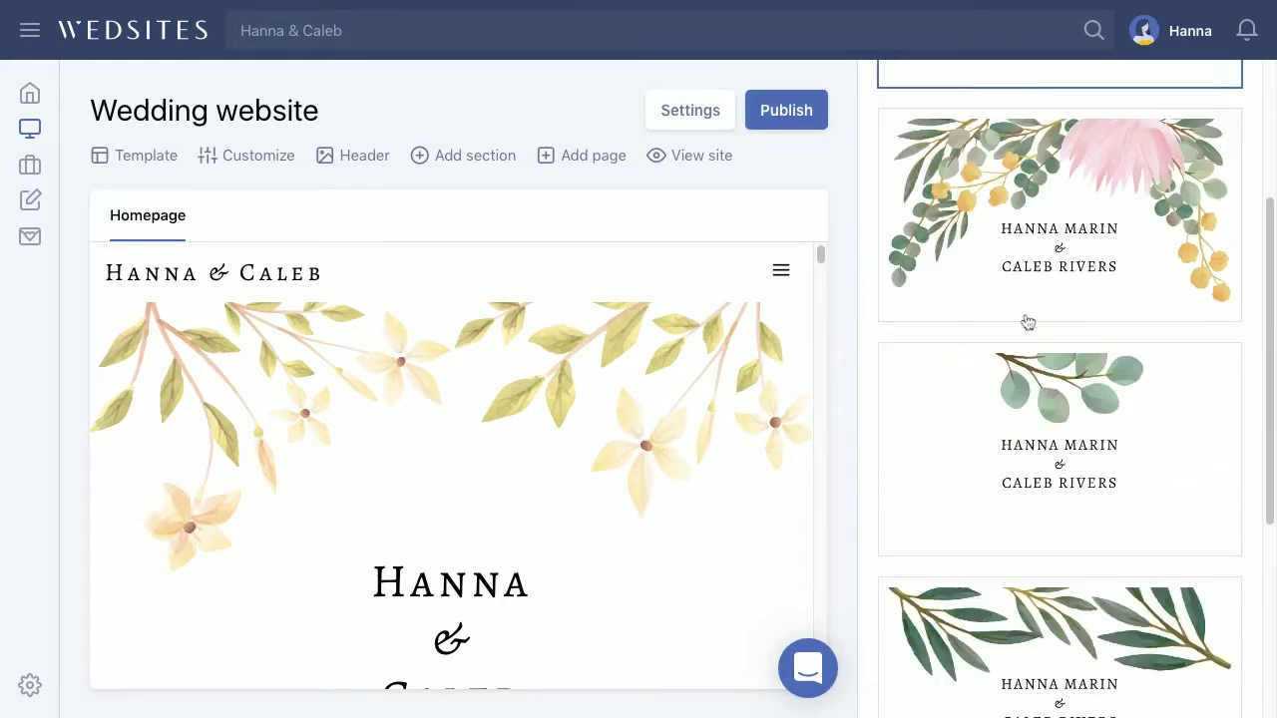
click(1149, 464)
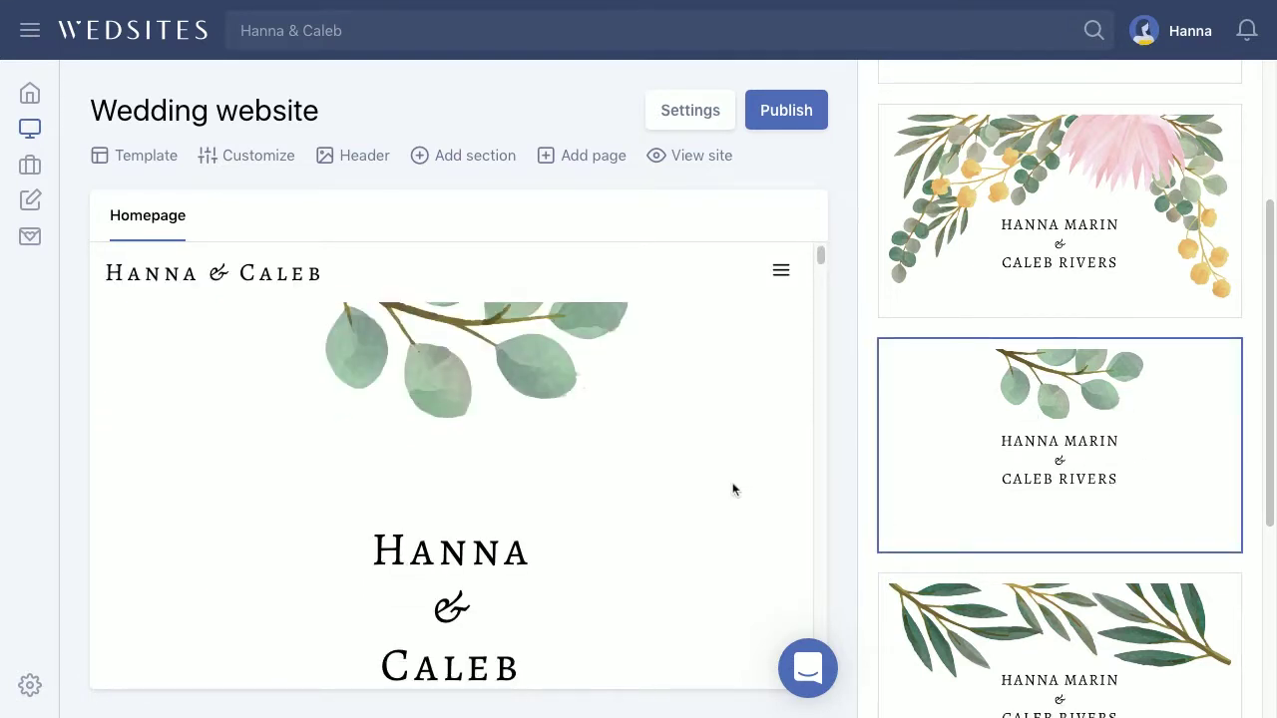
scroll(1085, 461, up, 1)
Set the color palette's text color to dark grey #474747 and save the site customization.
scroll(1087, 465, down, 4)
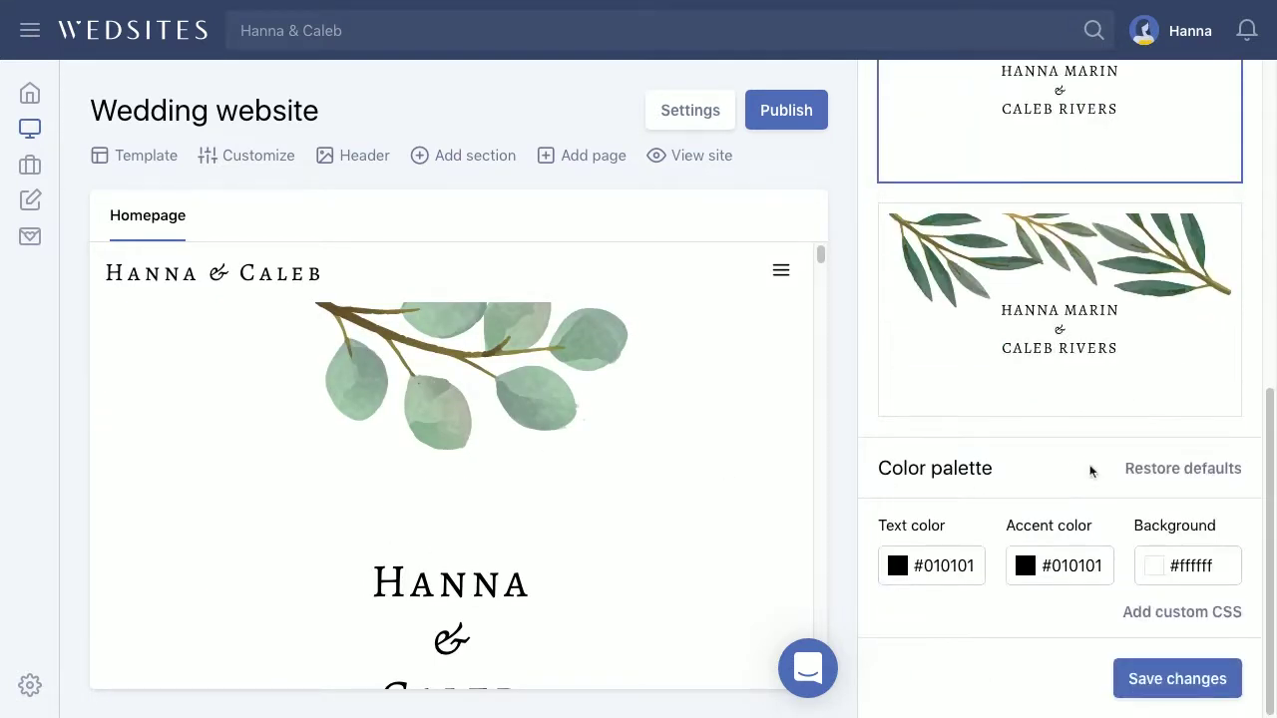
scroll(394, 514, down, 1)
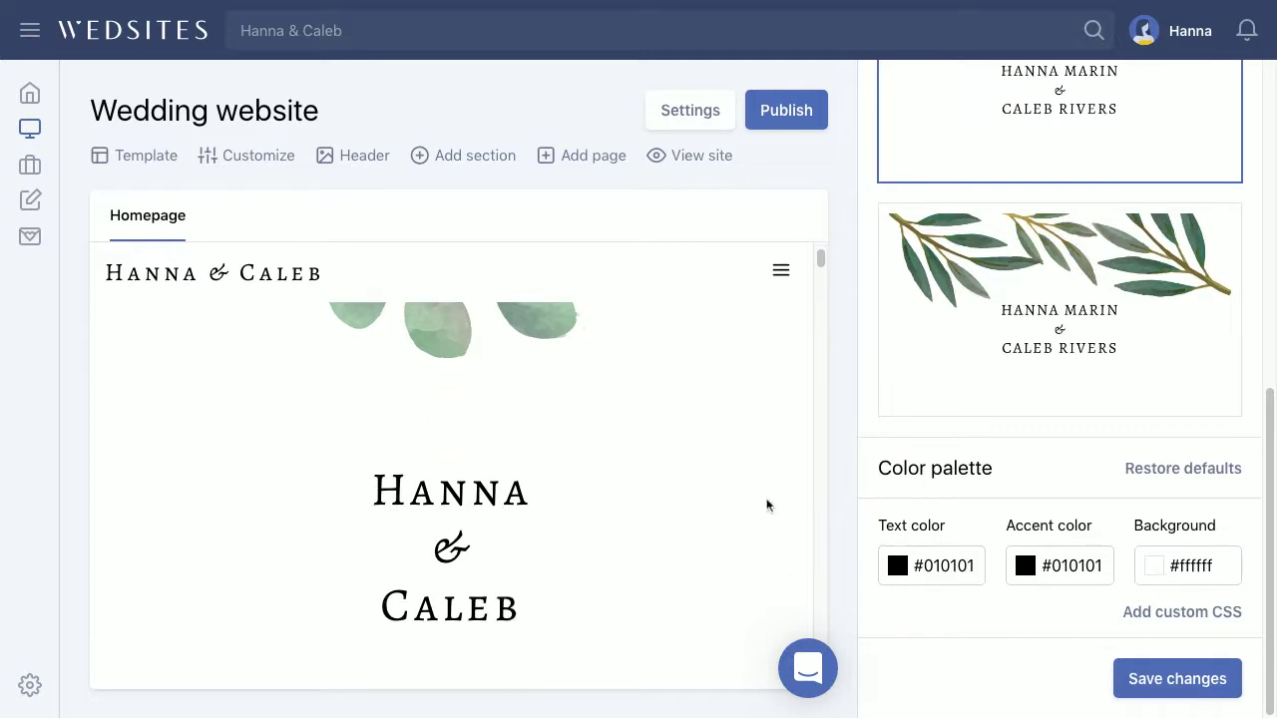
click(906, 555)
scroll(925, 631, down, 1)
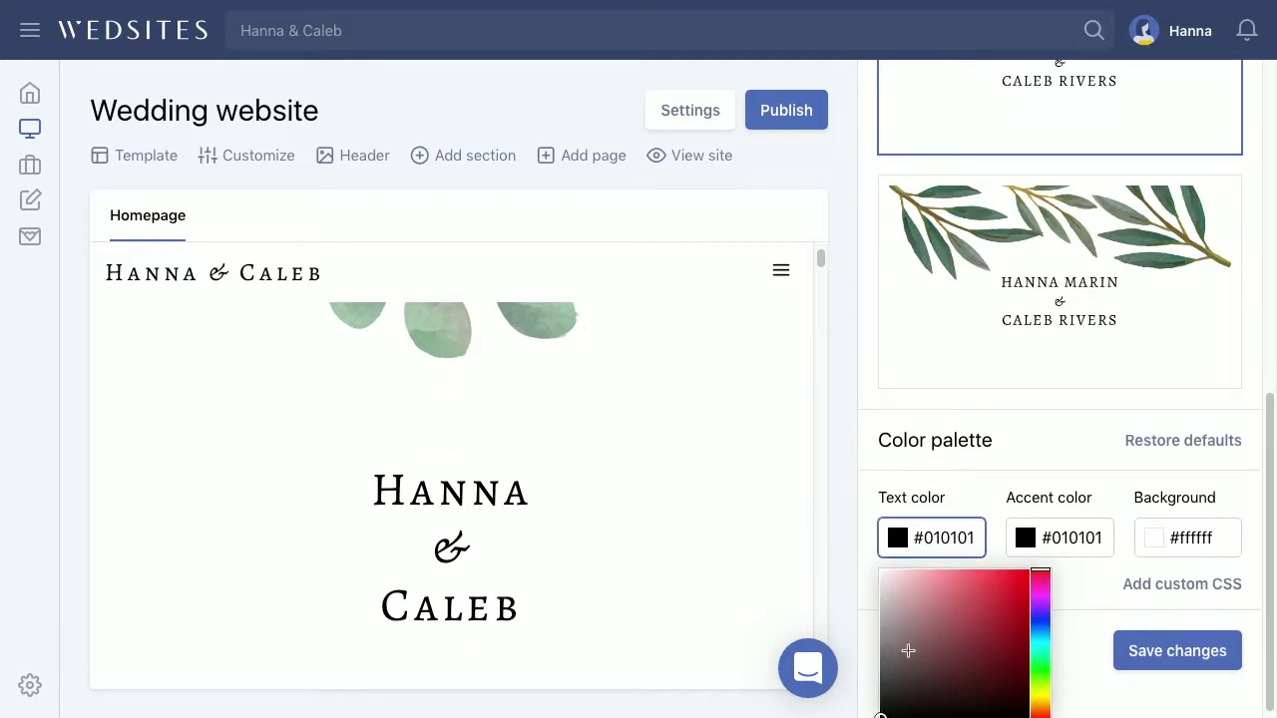
mouse_move(969, 617)
mouse_down()
mouse_move(1003, 571)
mouse_move(967, 578)
mouse_move(999, 605)
mouse_move(1004, 572)
mouse_move(997, 604)
mouse_move(1017, 572)
mouse_move(940, 664)
mouse_move(880, 710)
mouse_move(881, 658)
mouse_move(880, 677)
mouse_up()
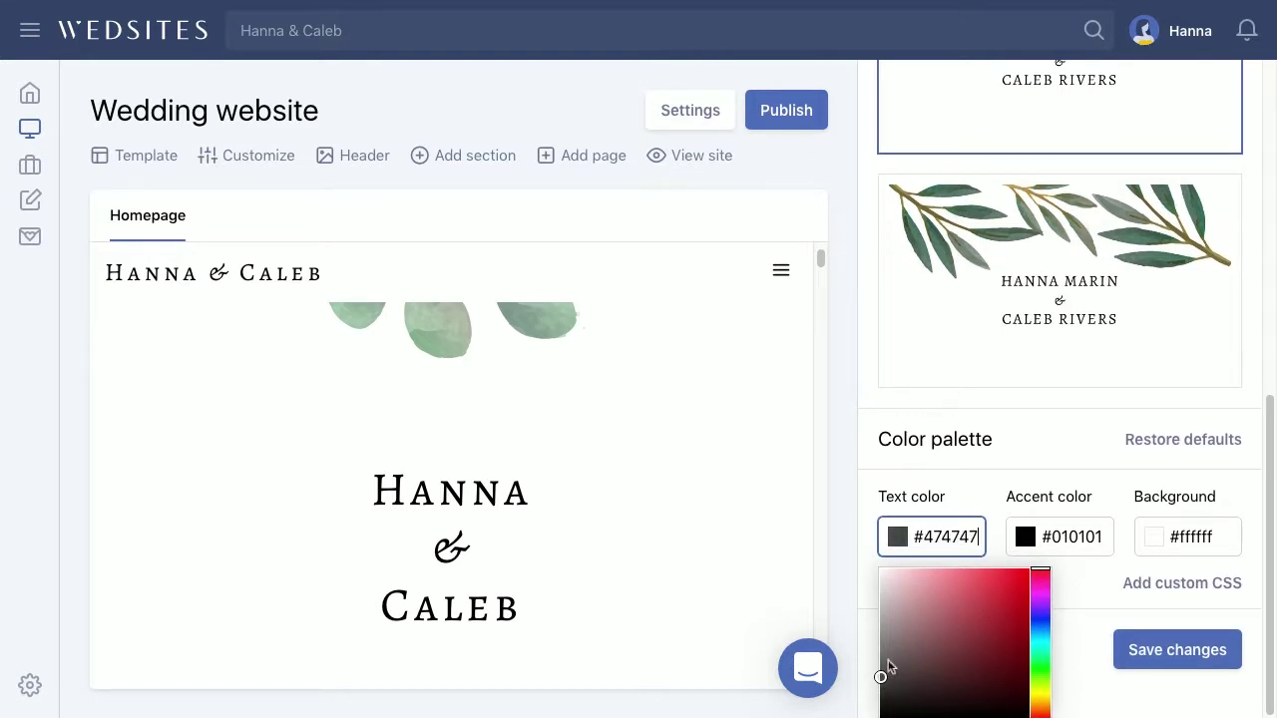
click(1127, 649)
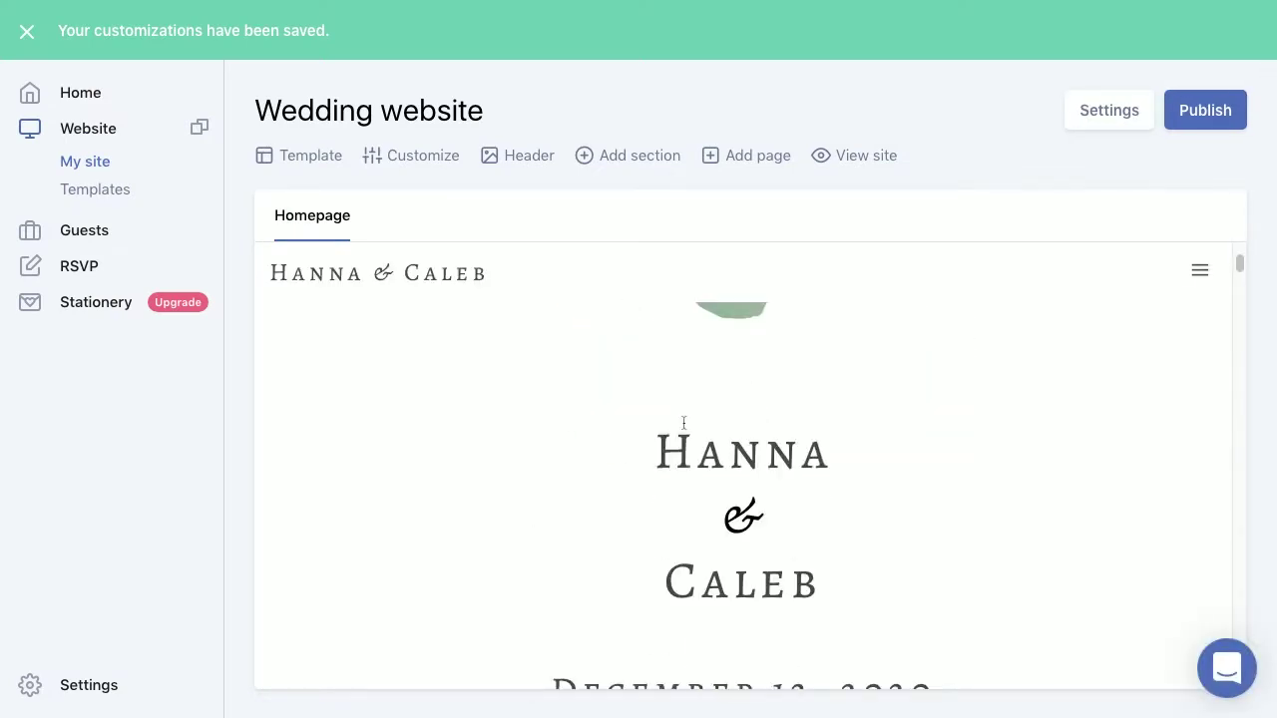
Check the names, wedding date and RSVP button in the homepage header.
drag(653, 444, 844, 479)
scroll(852, 465, down, 4)
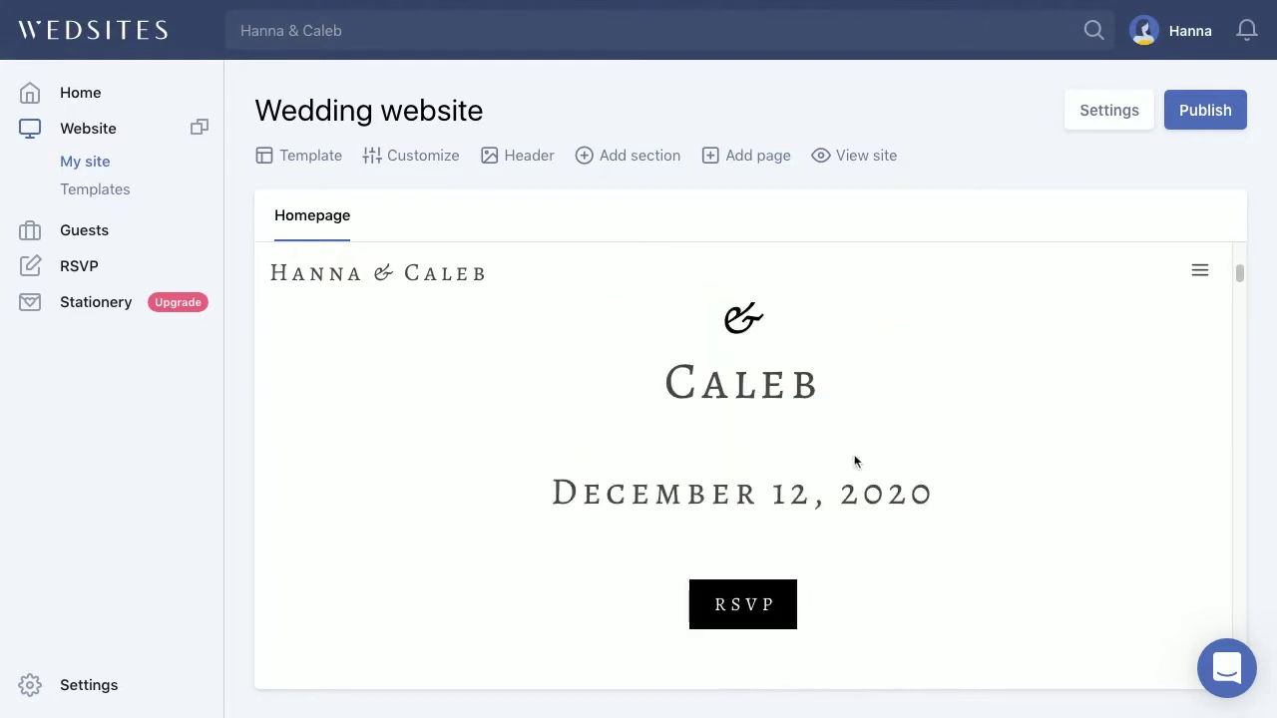
scroll(855, 459, up, 3)
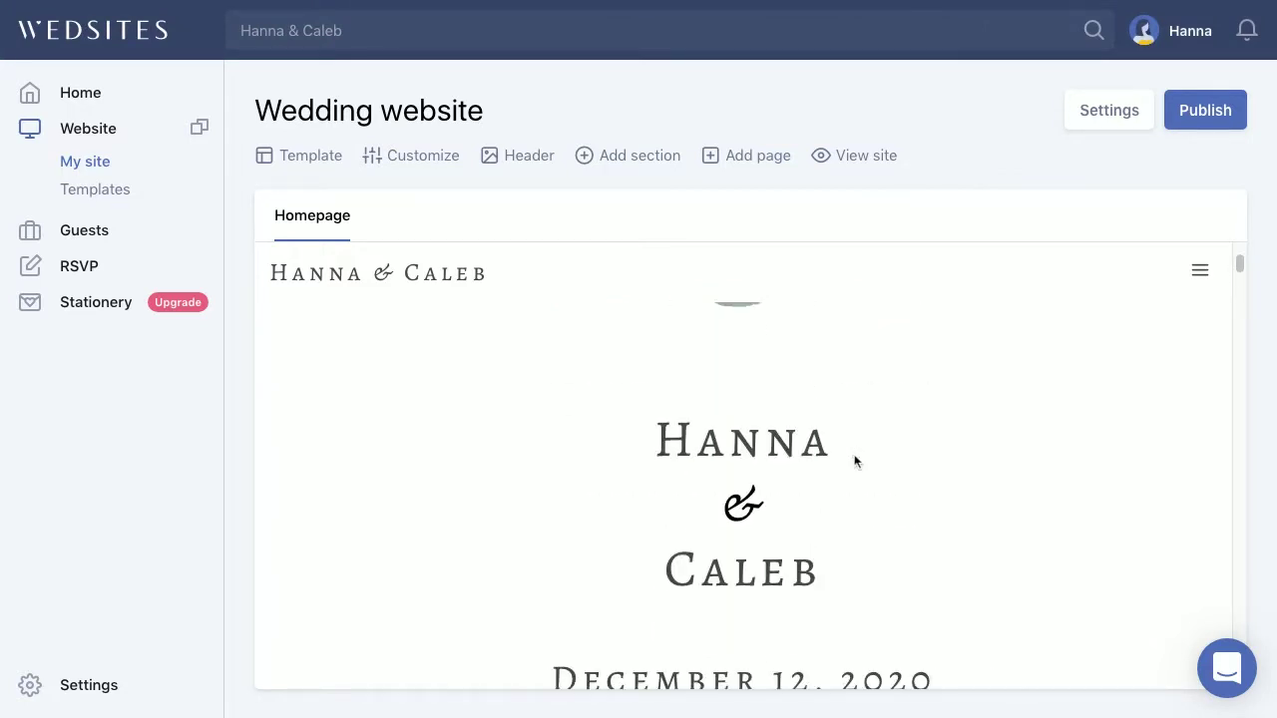
Add a custom CSS field in the site customization and remove it again.
click(387, 157)
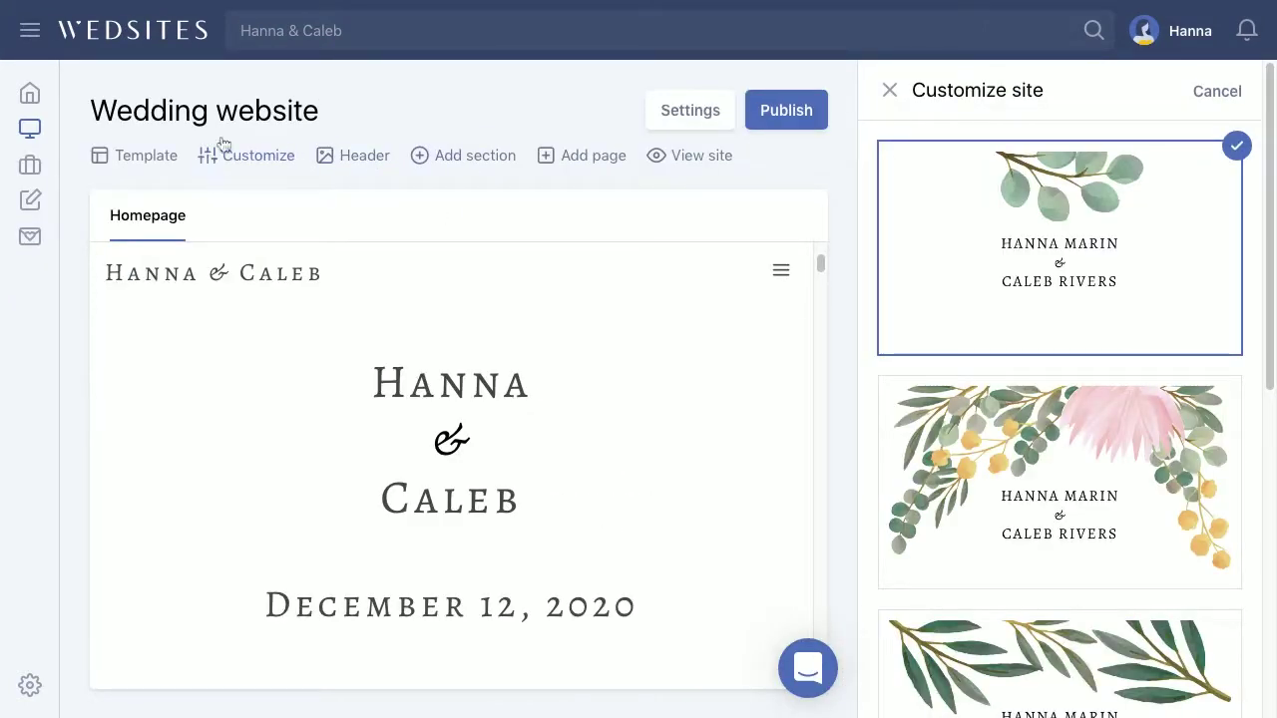
scroll(1094, 422, down, 10)
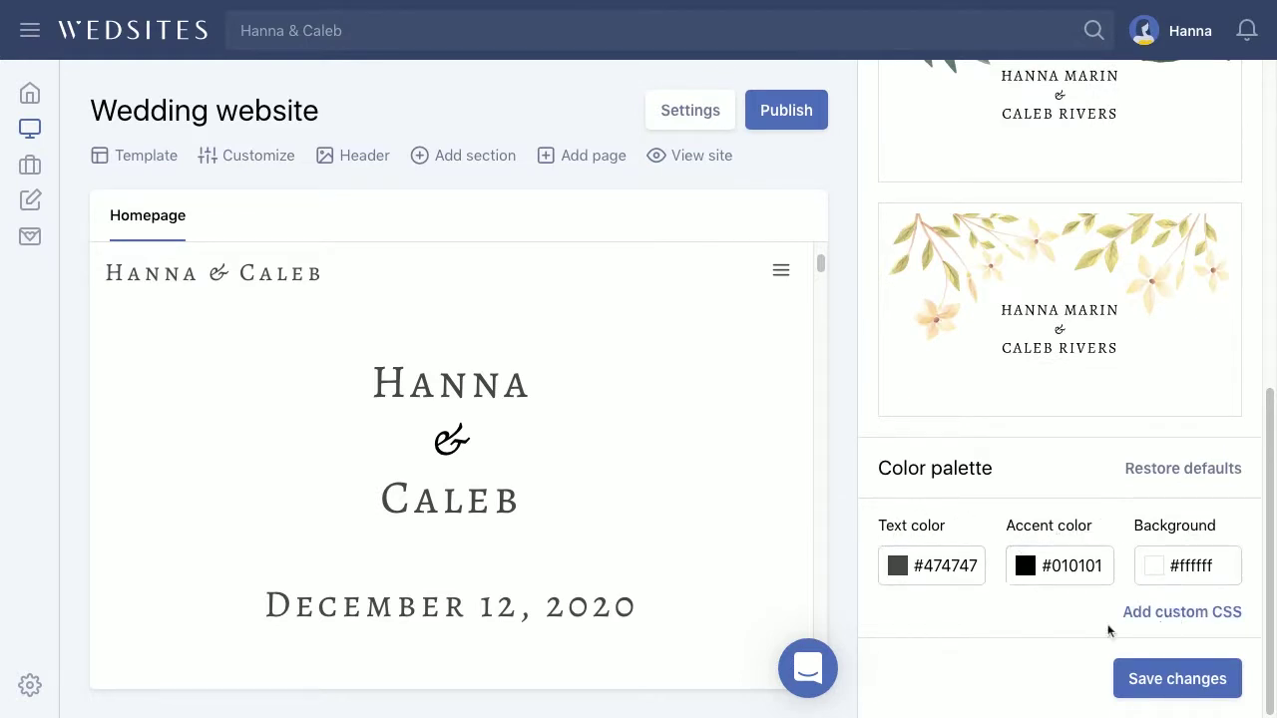
click(1193, 621)
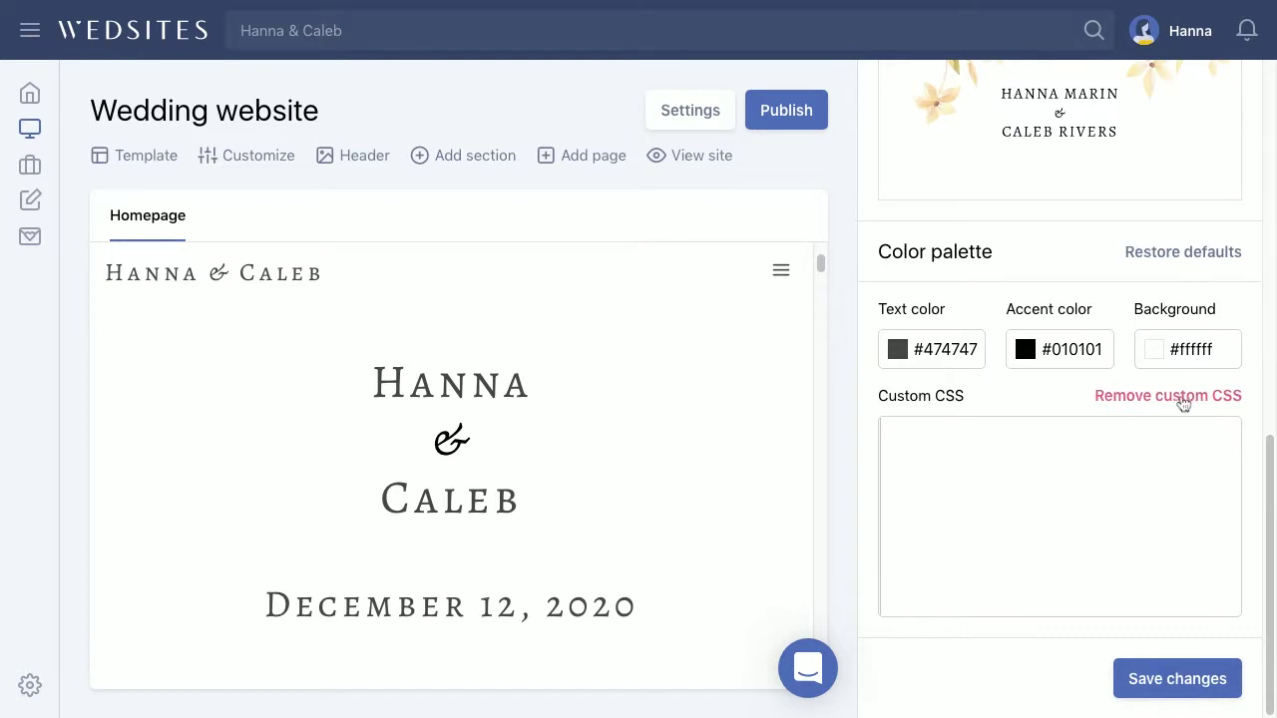
click(1218, 399)
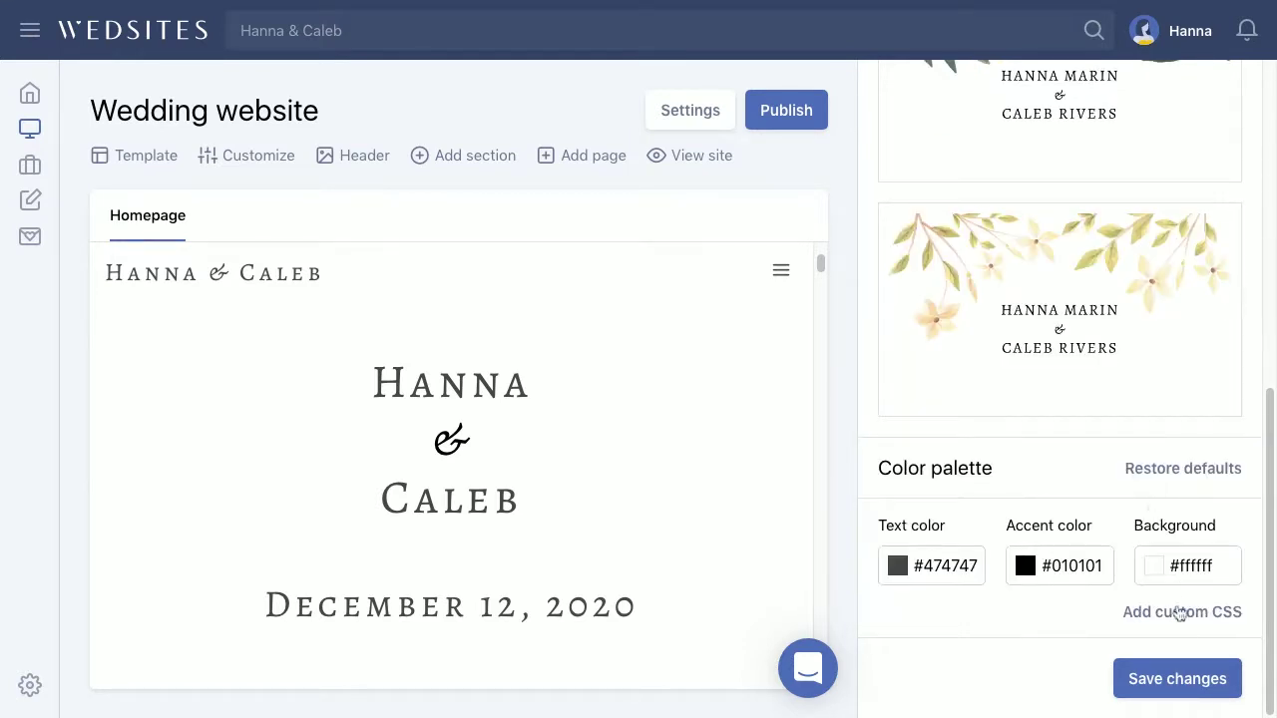
Edit the site header details to add each partner's last name to the two name fields.
click(355, 164)
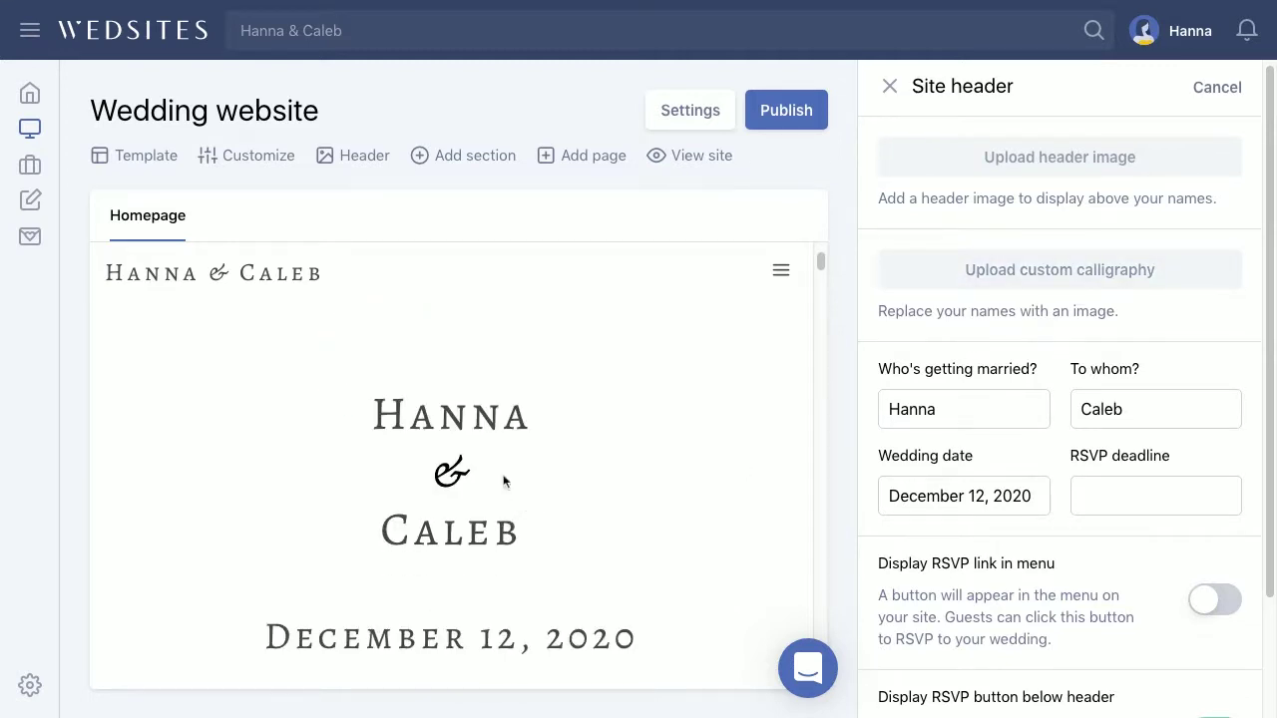
drag(376, 392, 548, 541)
click(548, 541)
scroll(738, 424, down, 1)
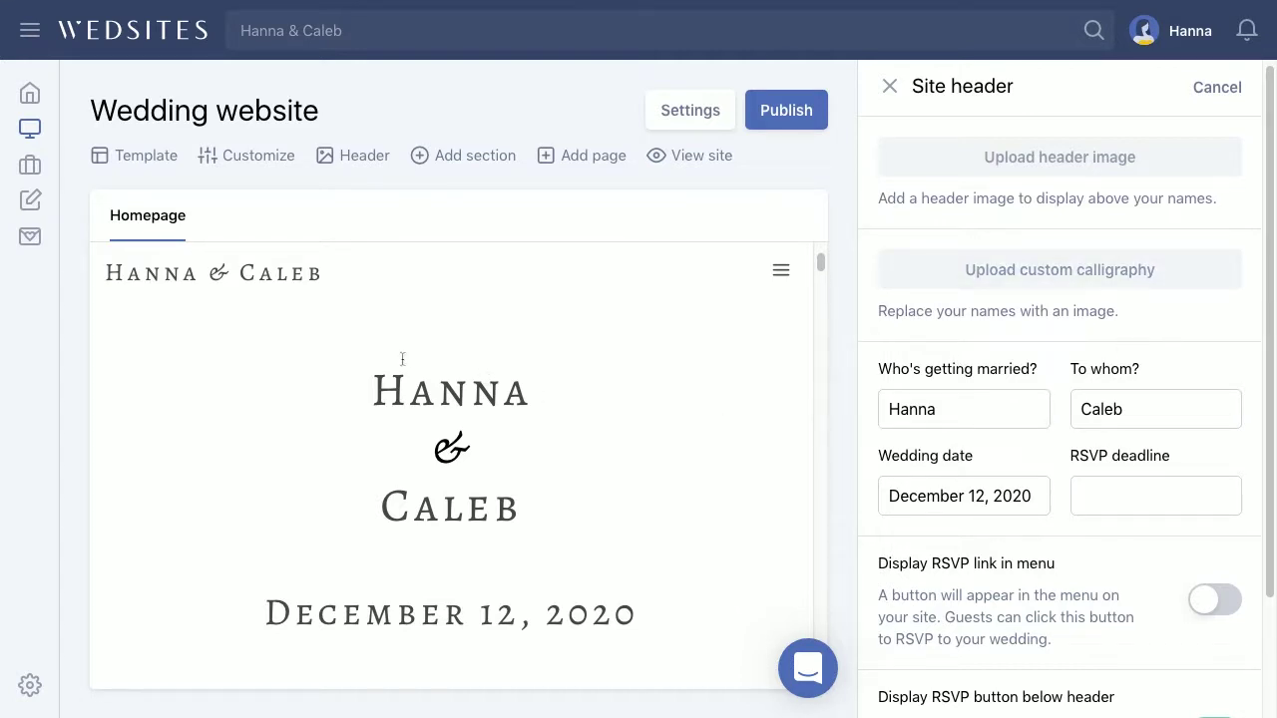
click(1038, 403)
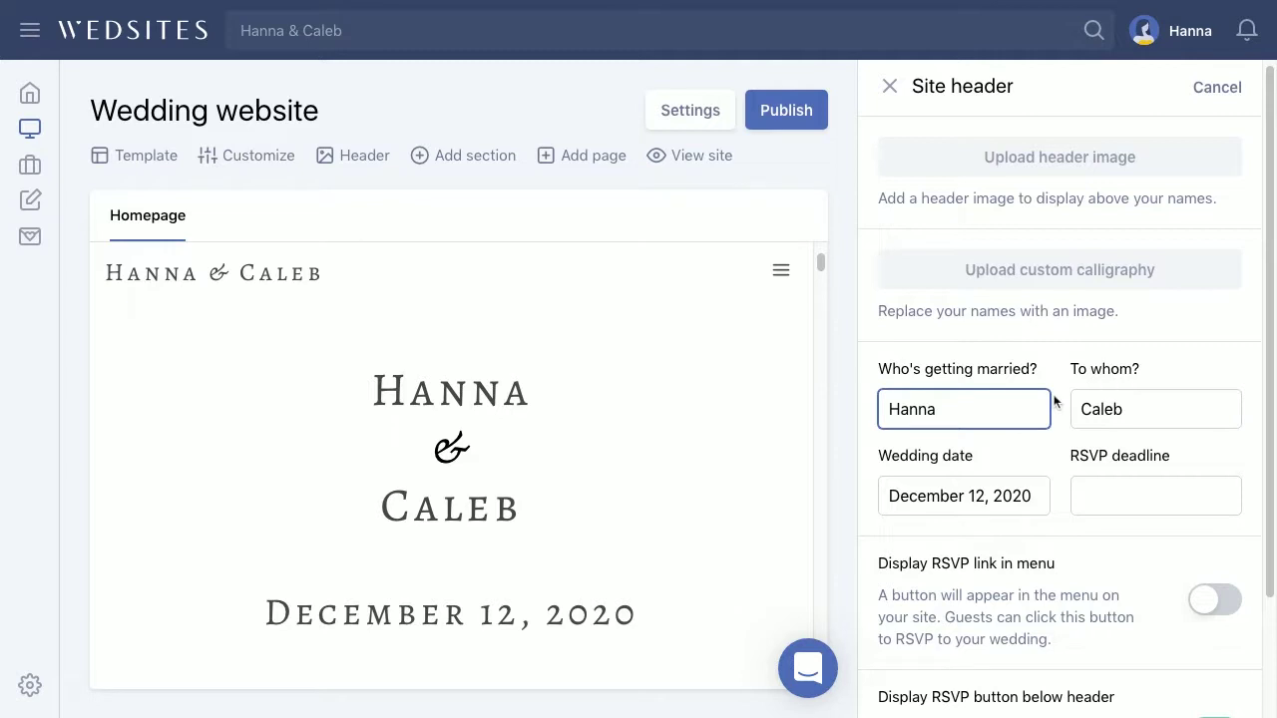
text(Marin)
key(Tab)
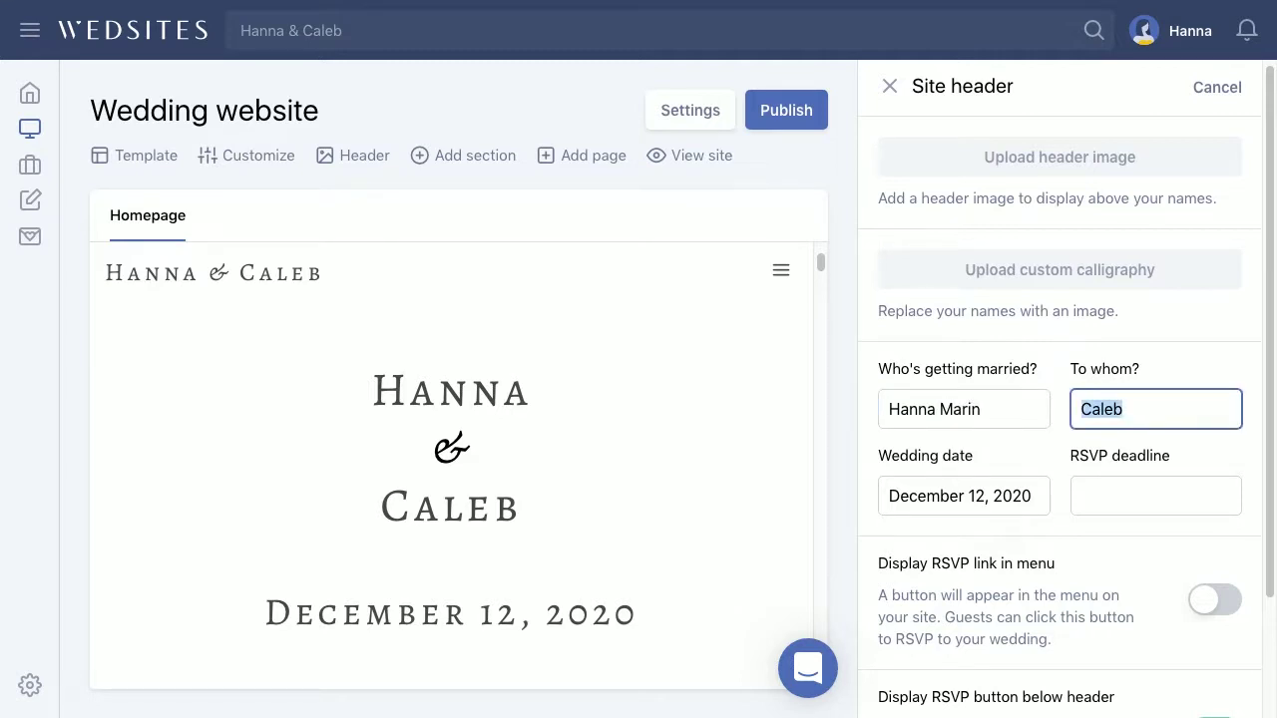
key(Right)
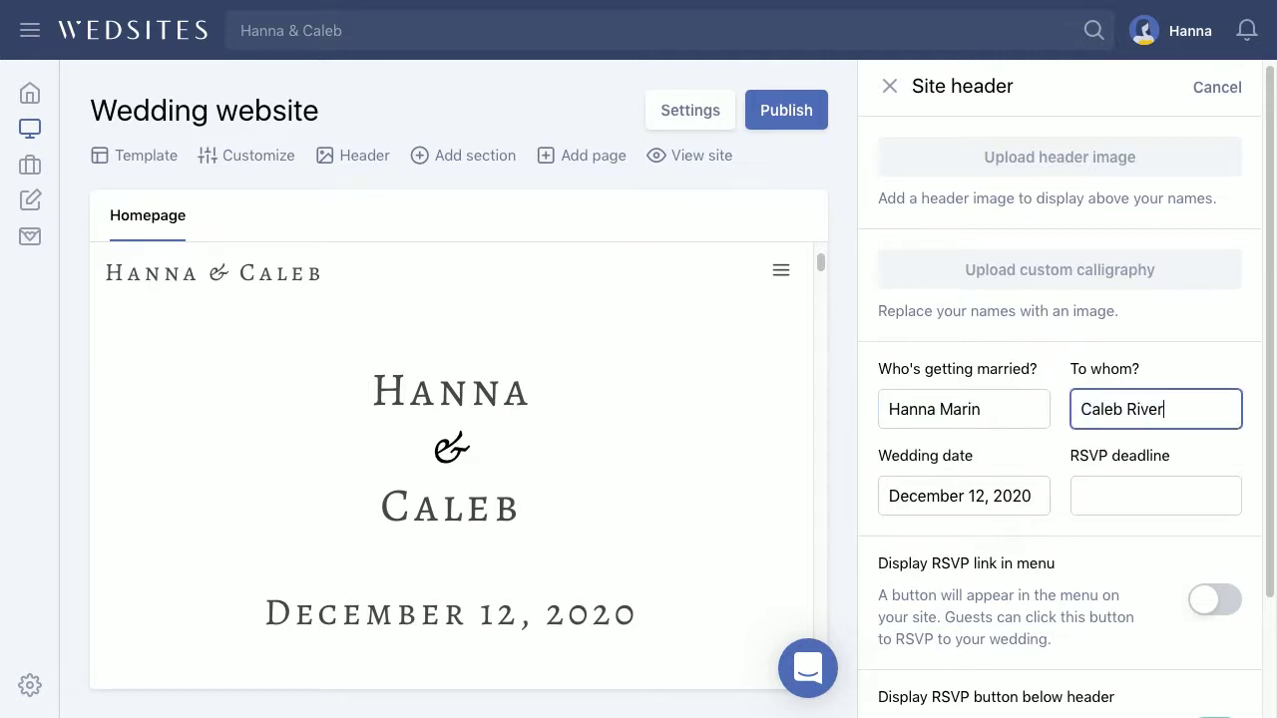
View the wedding date and RSVP deadline calendars in the header settings without choosing dates, and look at the RSVP display options.
click(964, 461)
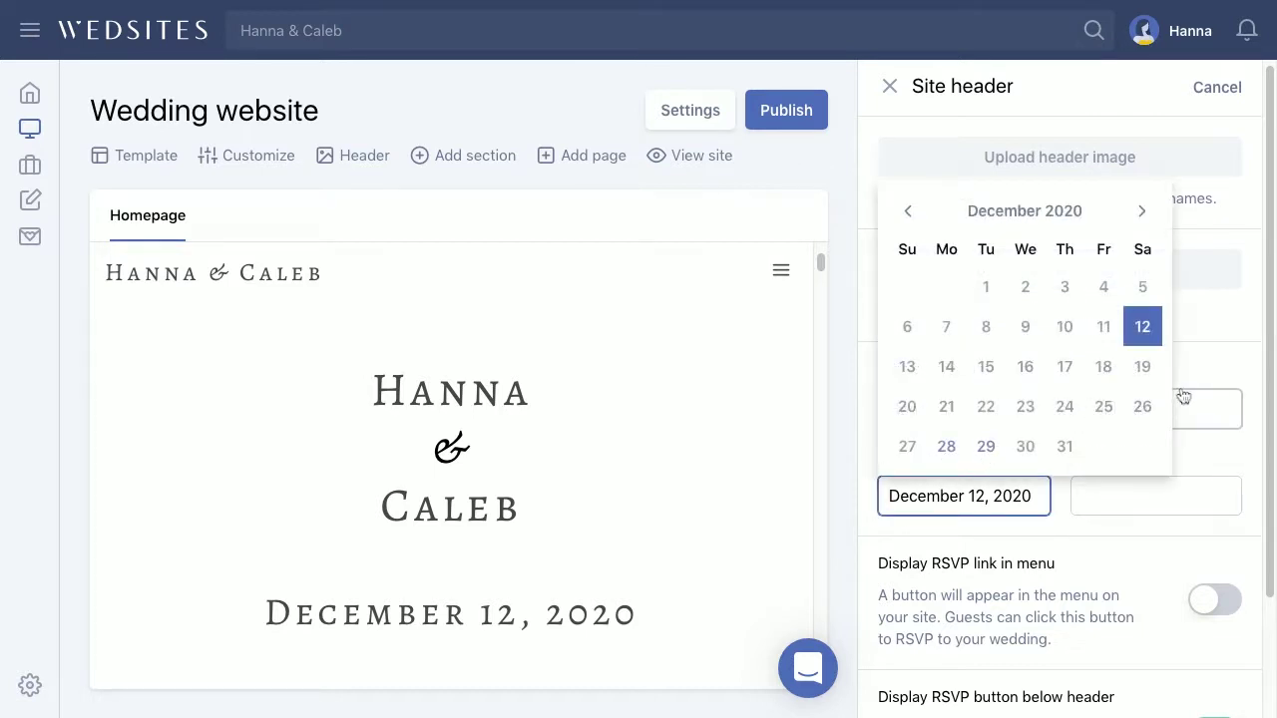
click(1226, 319)
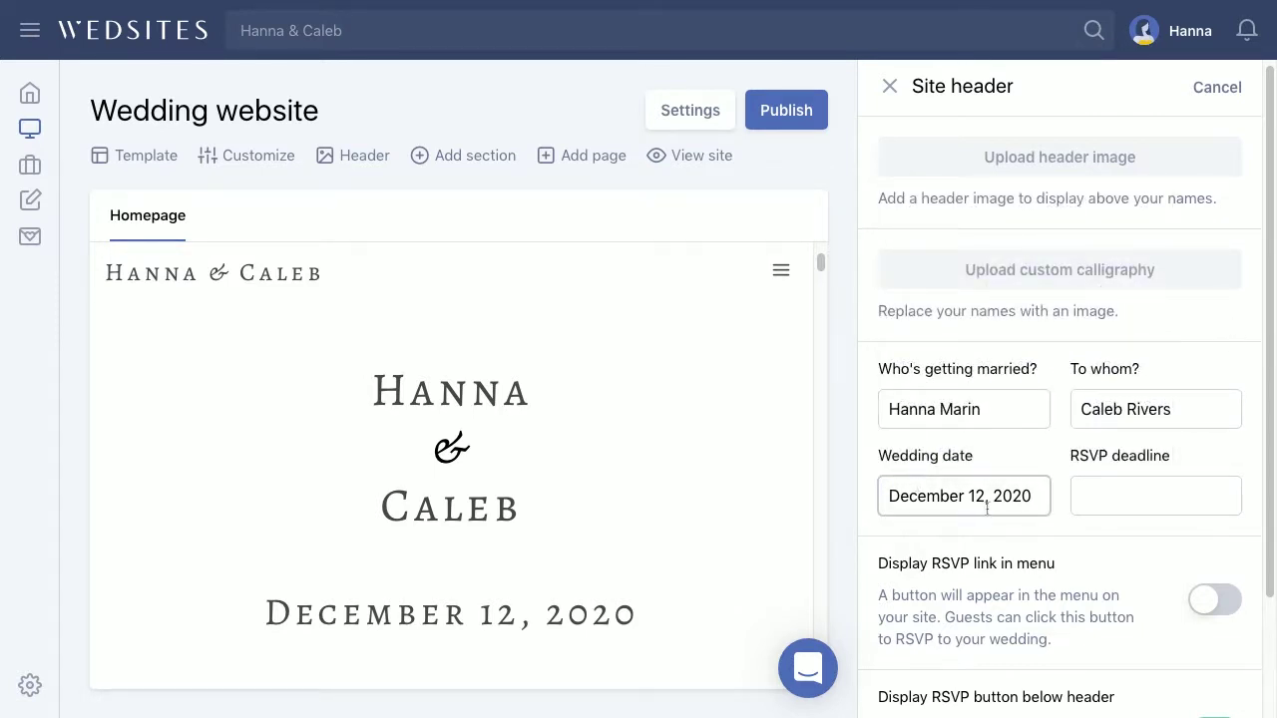
click(1046, 496)
key(Tab)
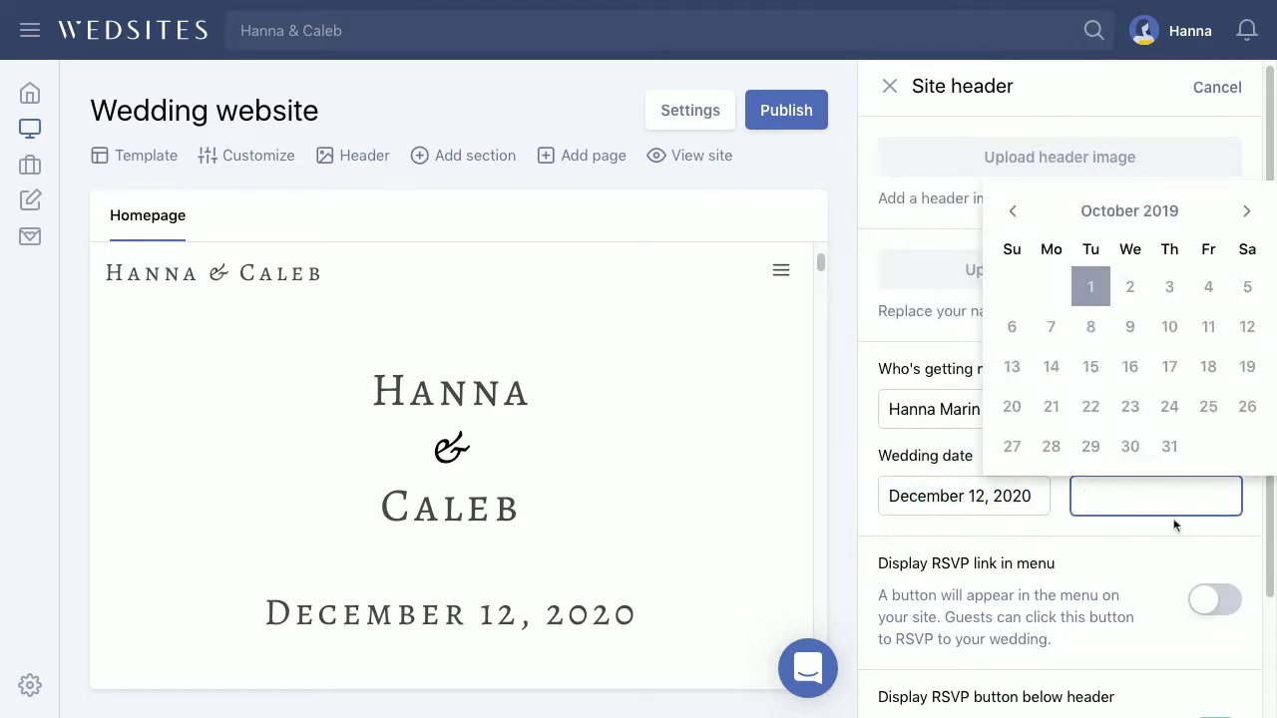
key(shift+Tab)
click(839, 305)
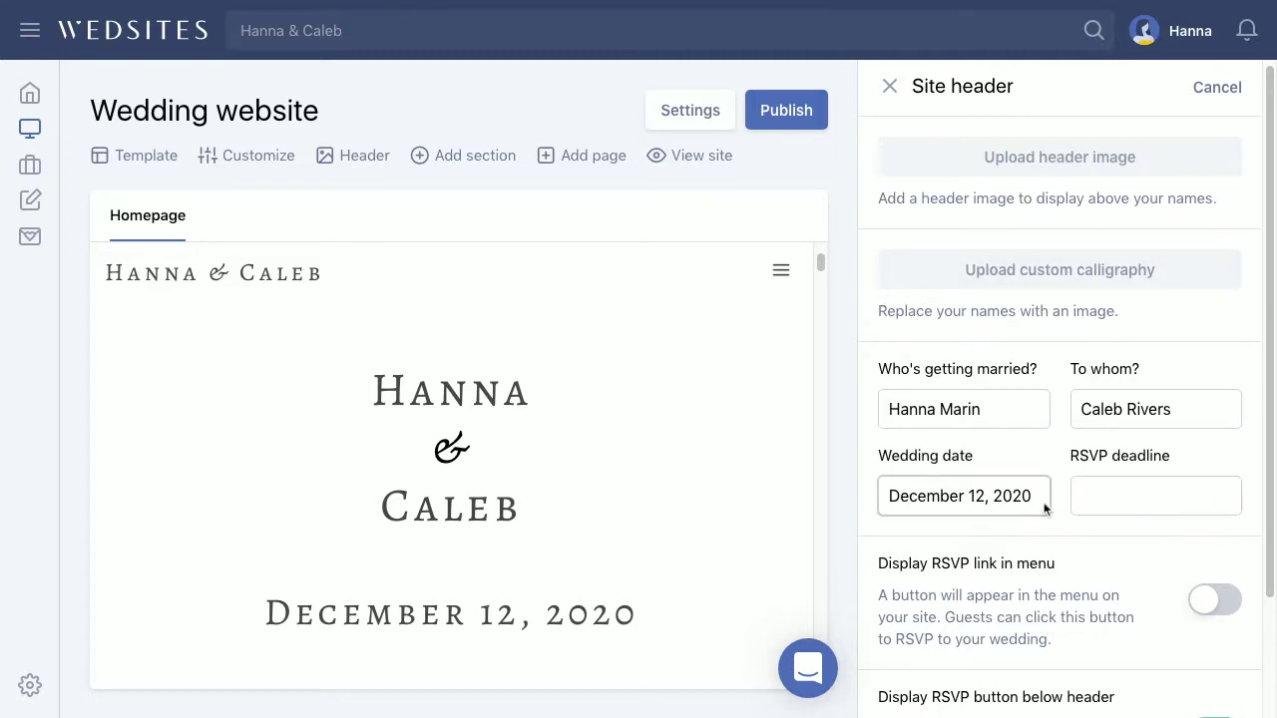
scroll(1047, 503, down, 1)
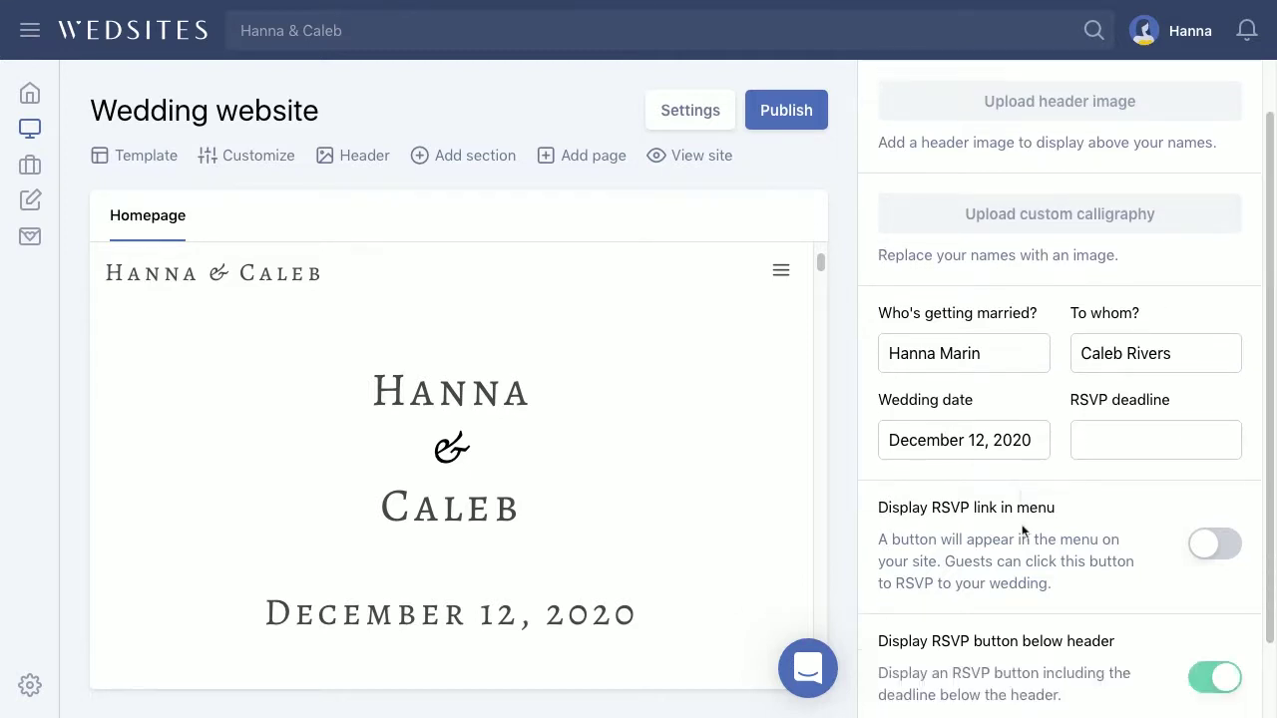
Set the RSVP deadline in the header settings to November 14, 2020.
click(1090, 440)
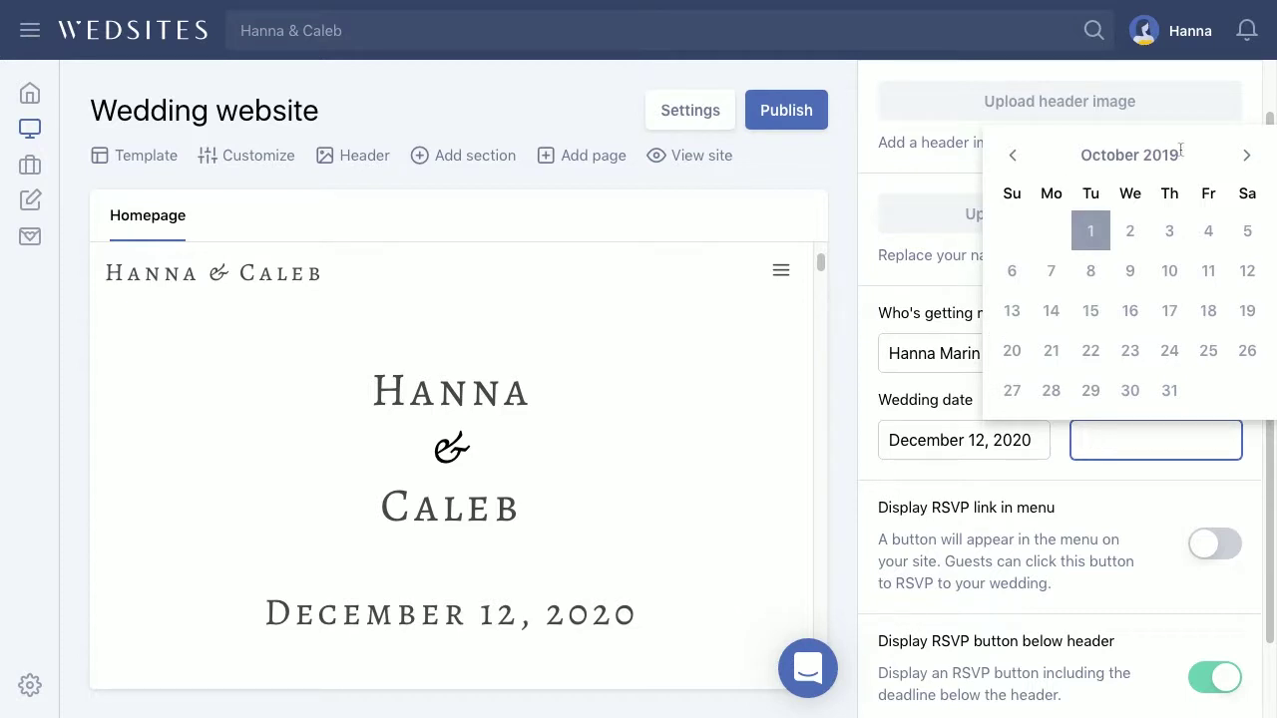
click(1246, 154)
click(1246, 155)
click(1245, 155)
click(1245, 155)
click(1246, 154)
click(1246, 155)
click(1246, 155)
click(1246, 154)
click(1246, 155)
click(1245, 155)
click(1245, 155)
click(1246, 154)
click(1245, 154)
click(1246, 155)
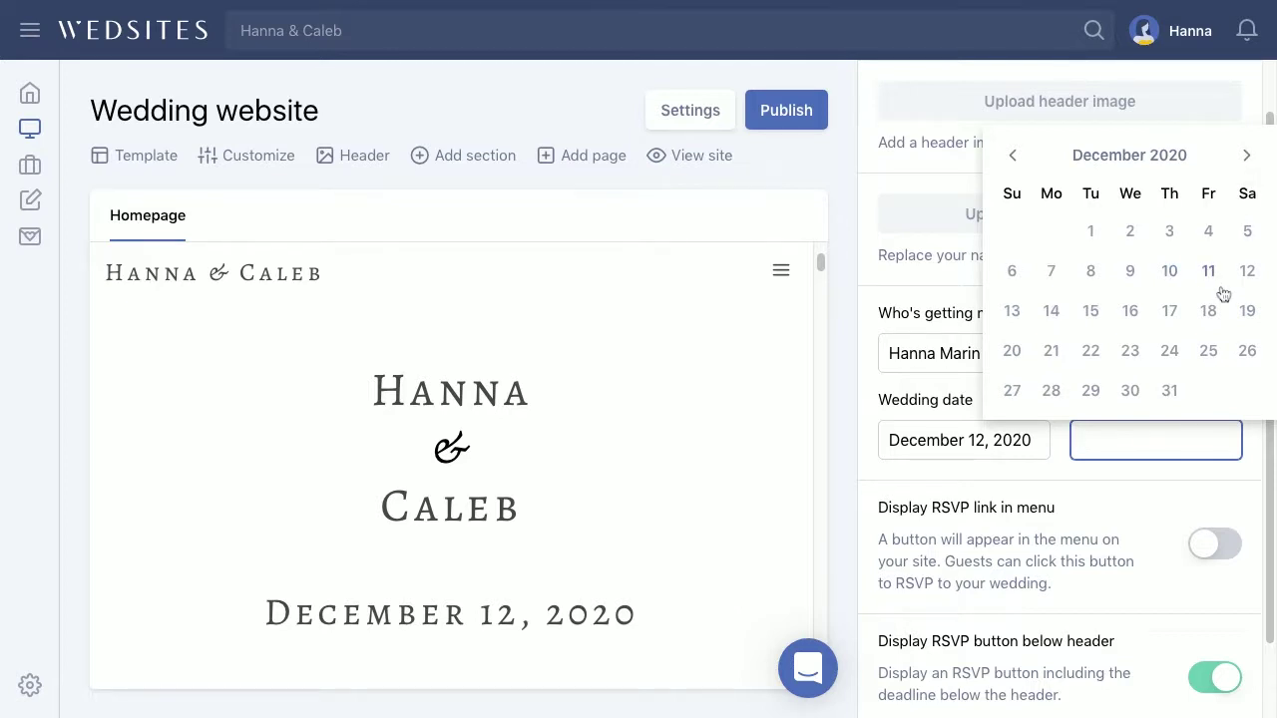
click(1011, 158)
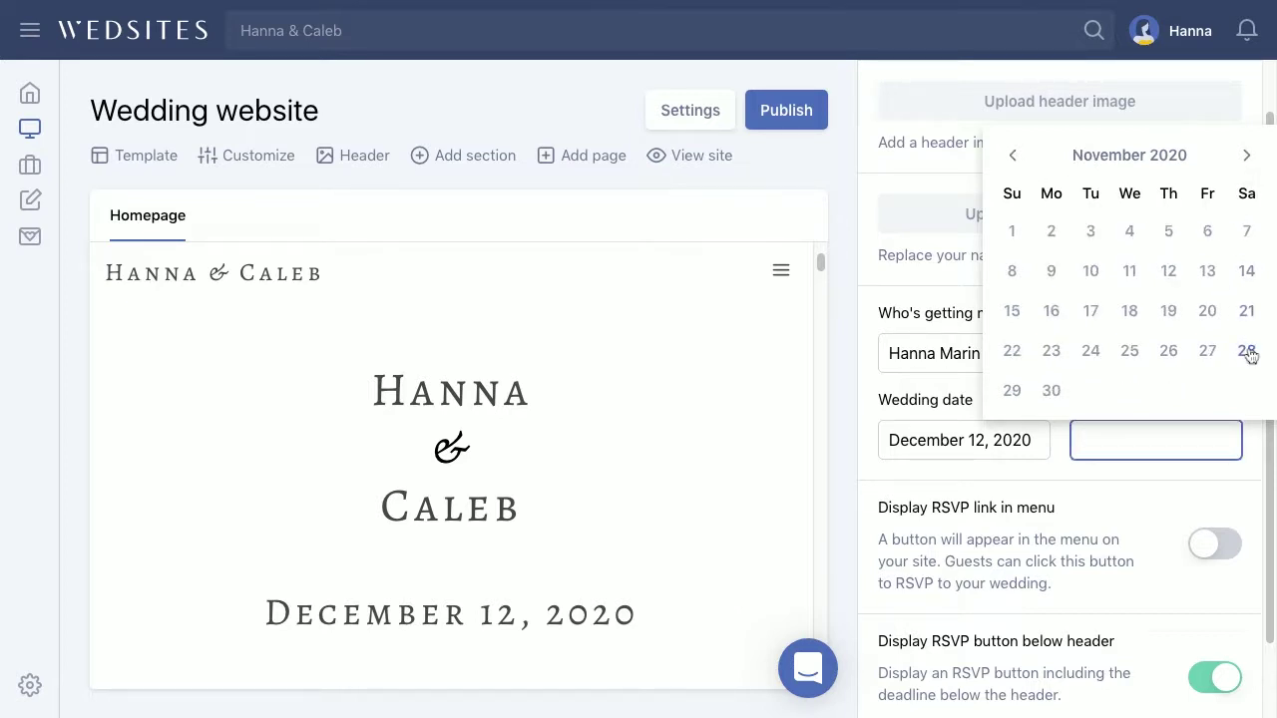
click(1247, 271)
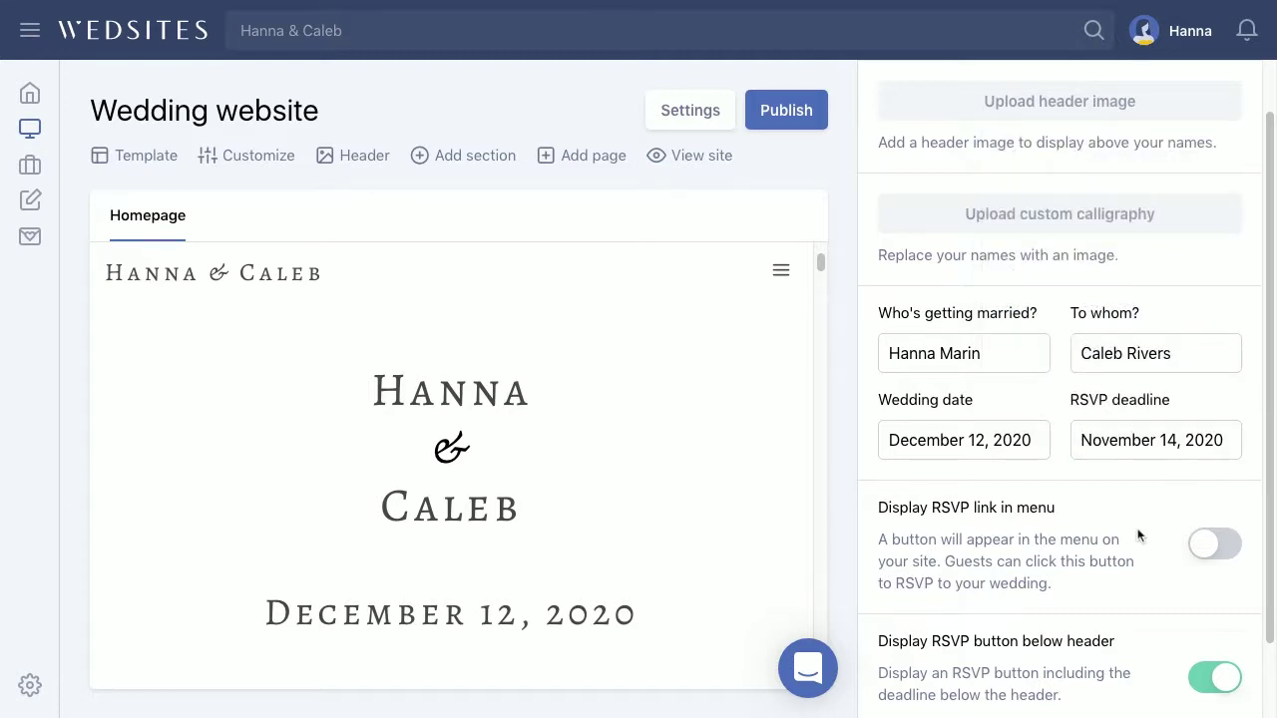
Switch the RSVP button below the header off and back on, and save the site header changes.
scroll(1059, 399, down, 1)
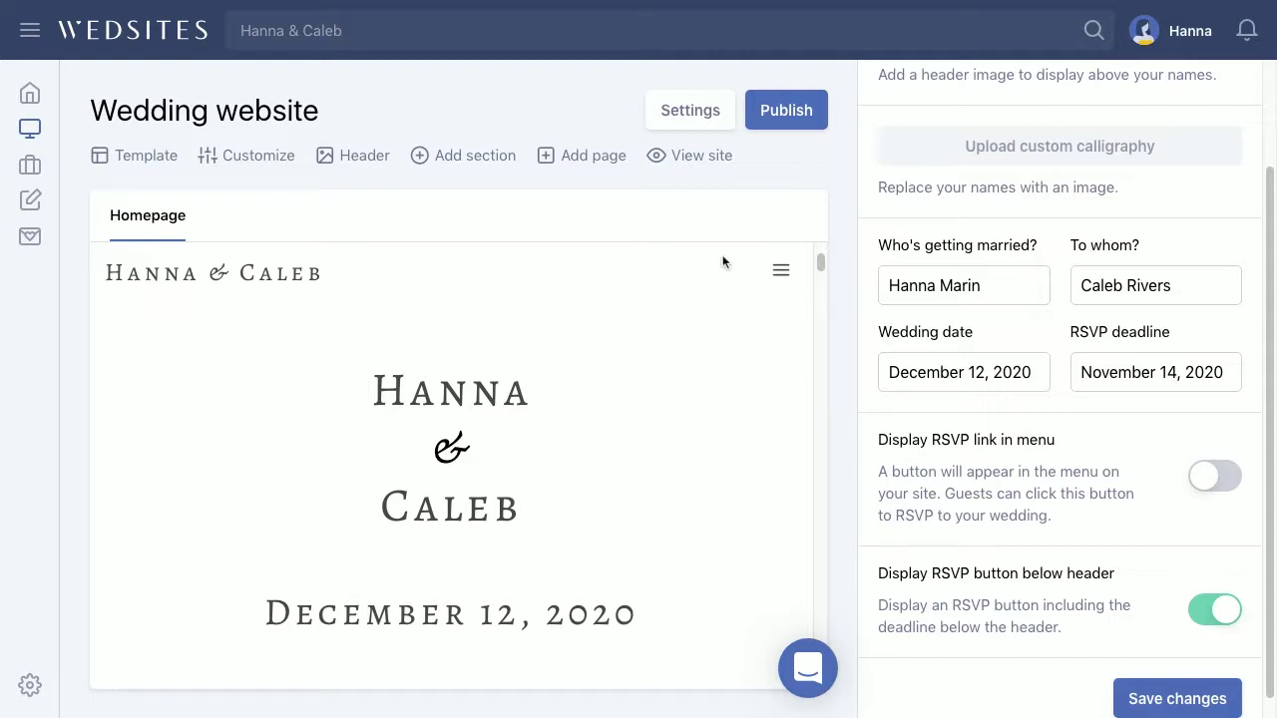
scroll(490, 510, down, 1)
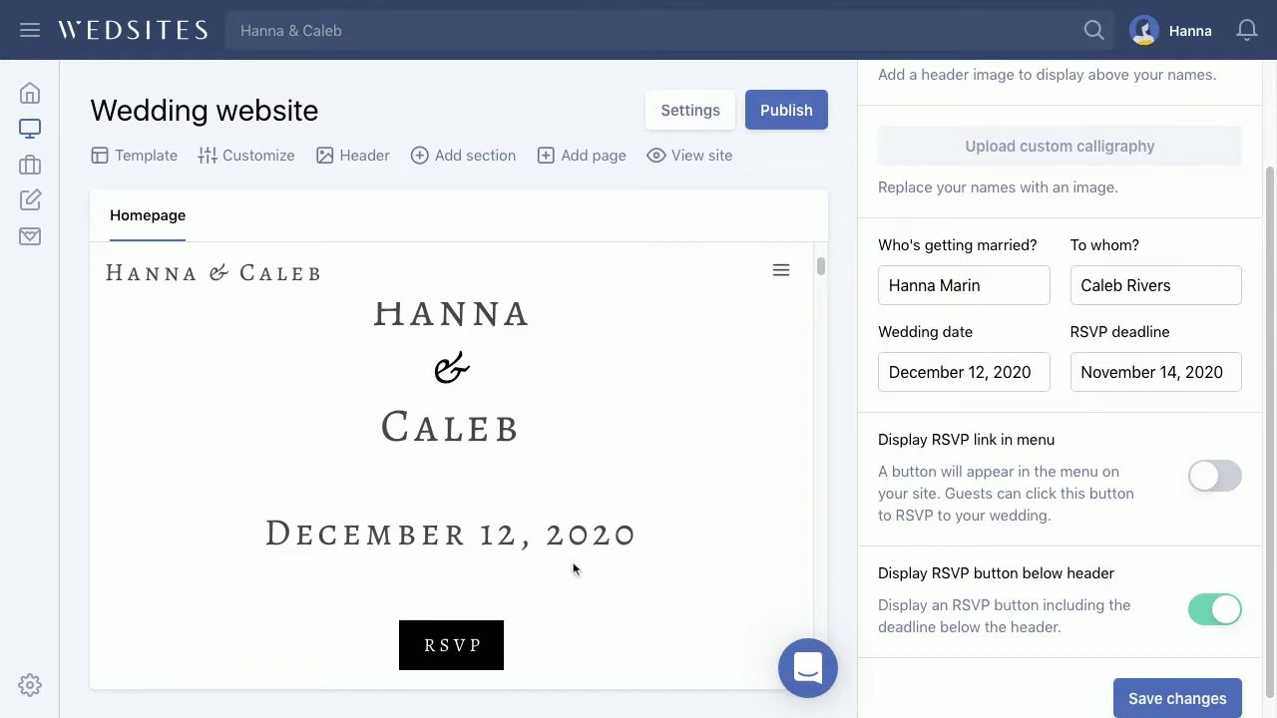
scroll(575, 571, down, 1)
click(1230, 616)
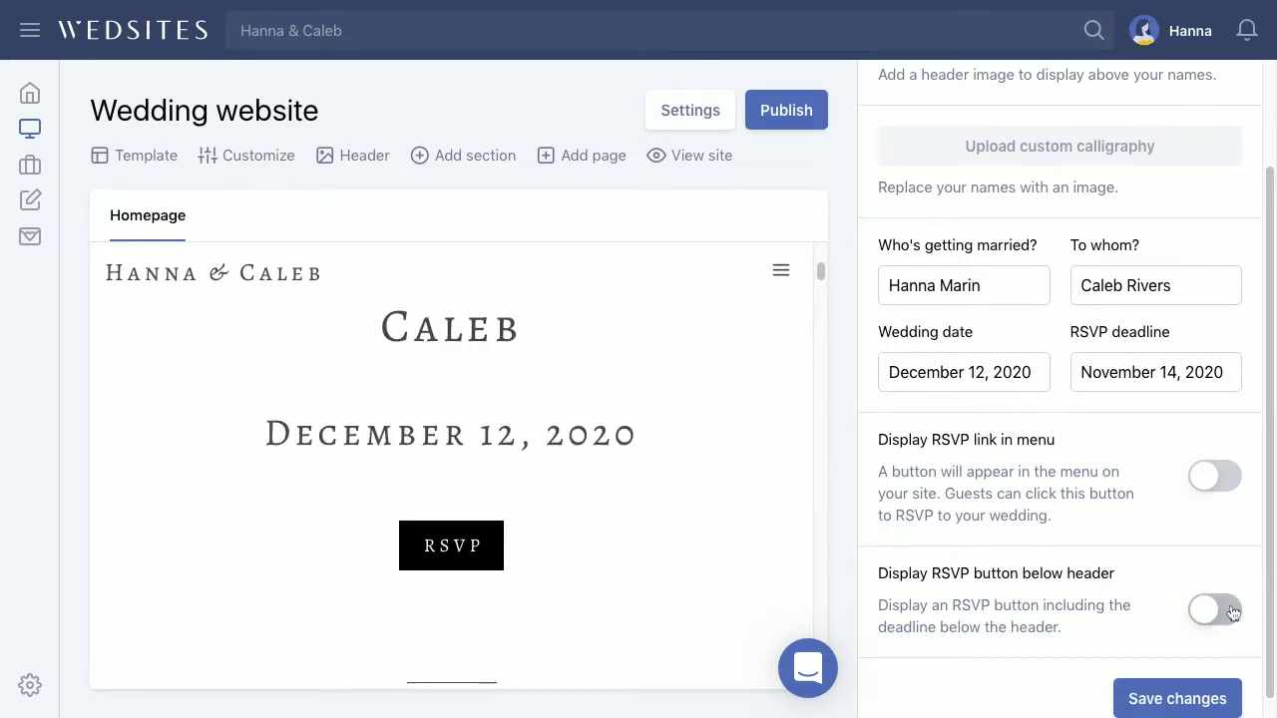
click(1227, 610)
click(1180, 700)
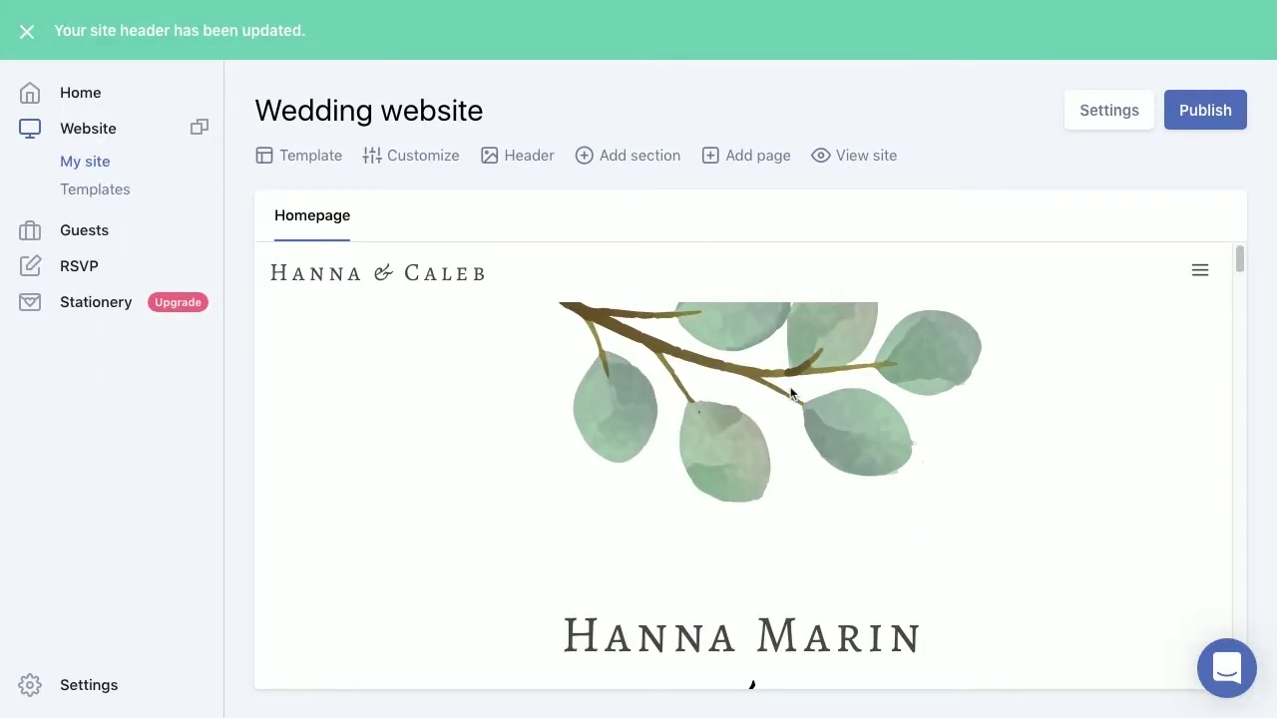
Check the names, wedding date and RSVP deadline button in the updated homepage header.
scroll(883, 414, down, 5)
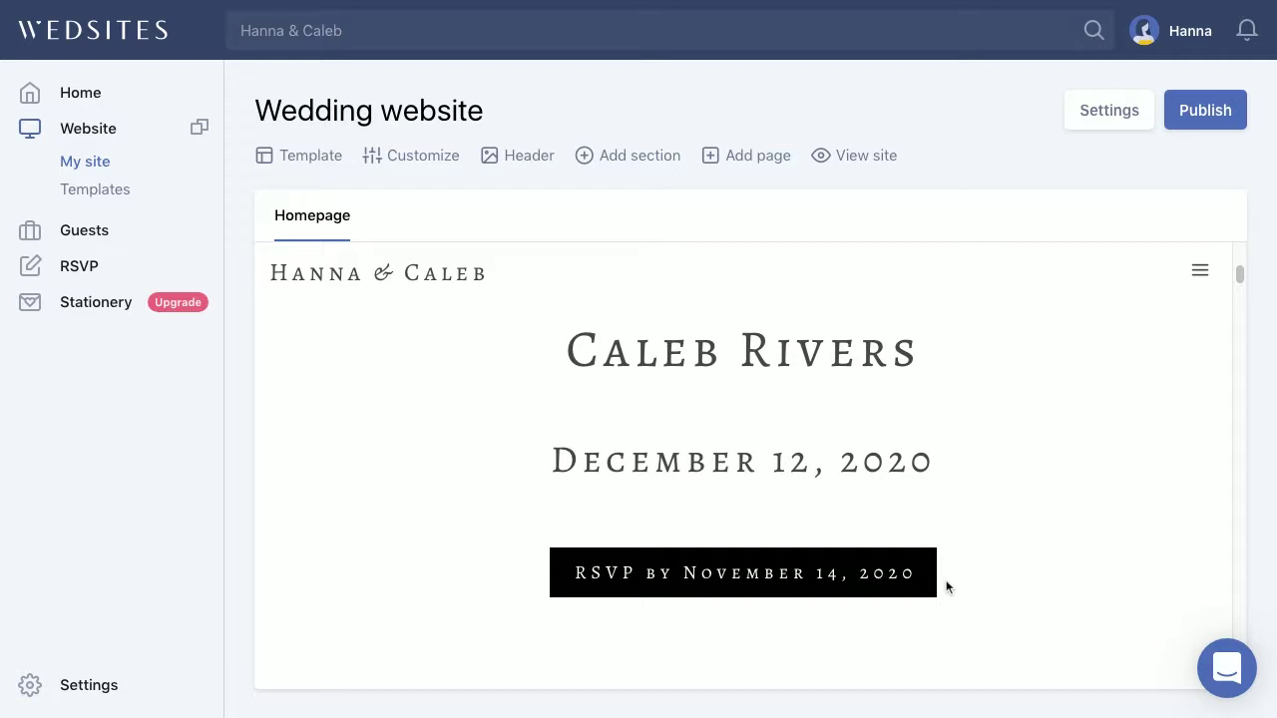
scroll(968, 514, down, 1)
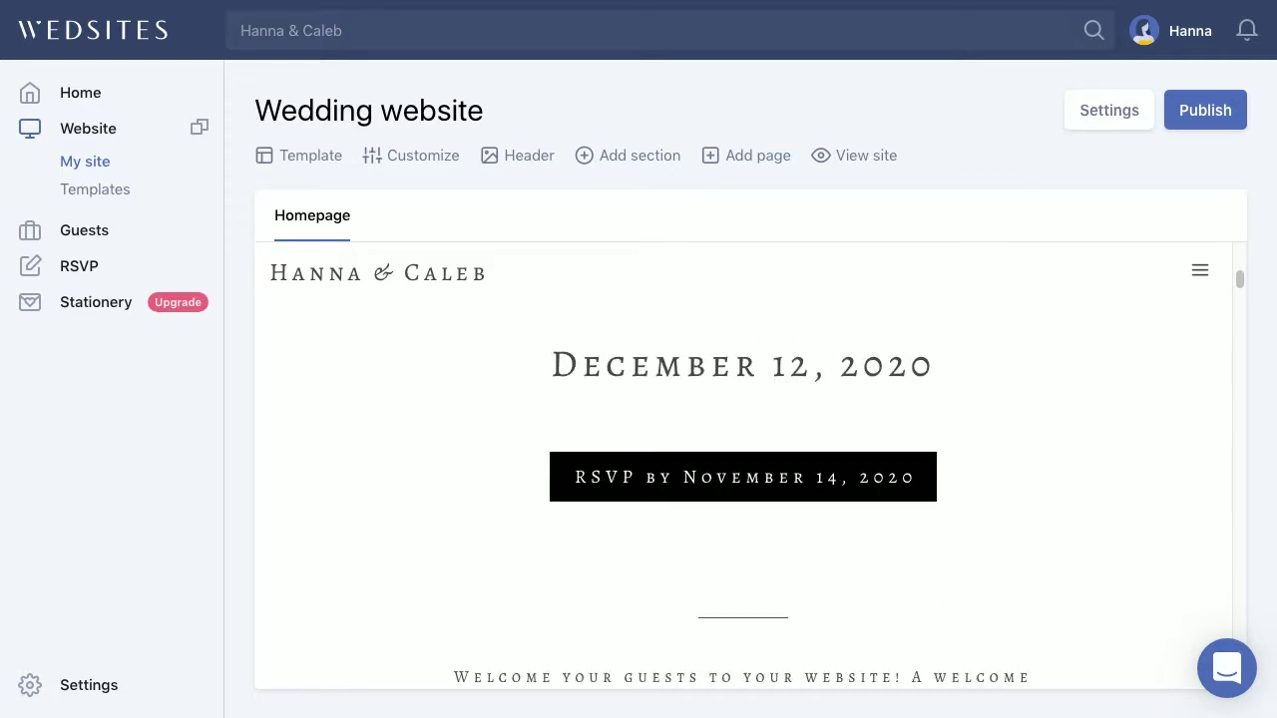
scroll(967, 514, up, 5)
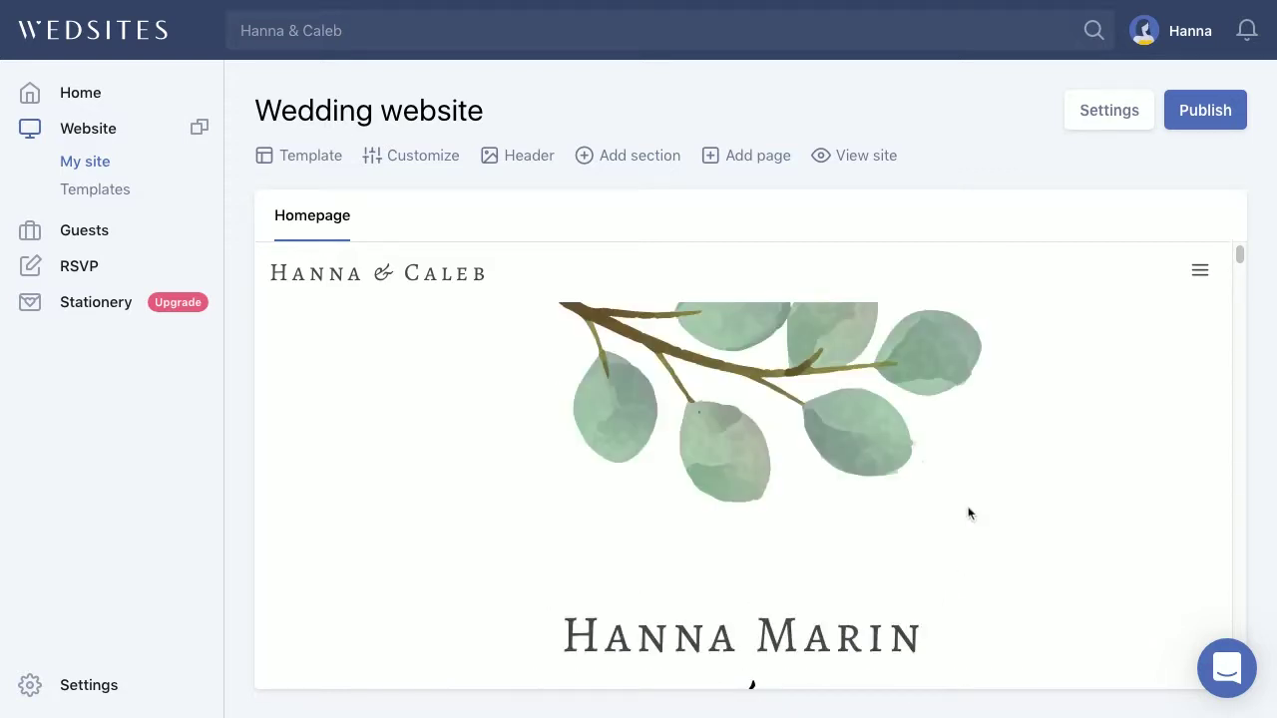
Look through the section types that can be added, and view the homepage's welcome message section.
click(655, 161)
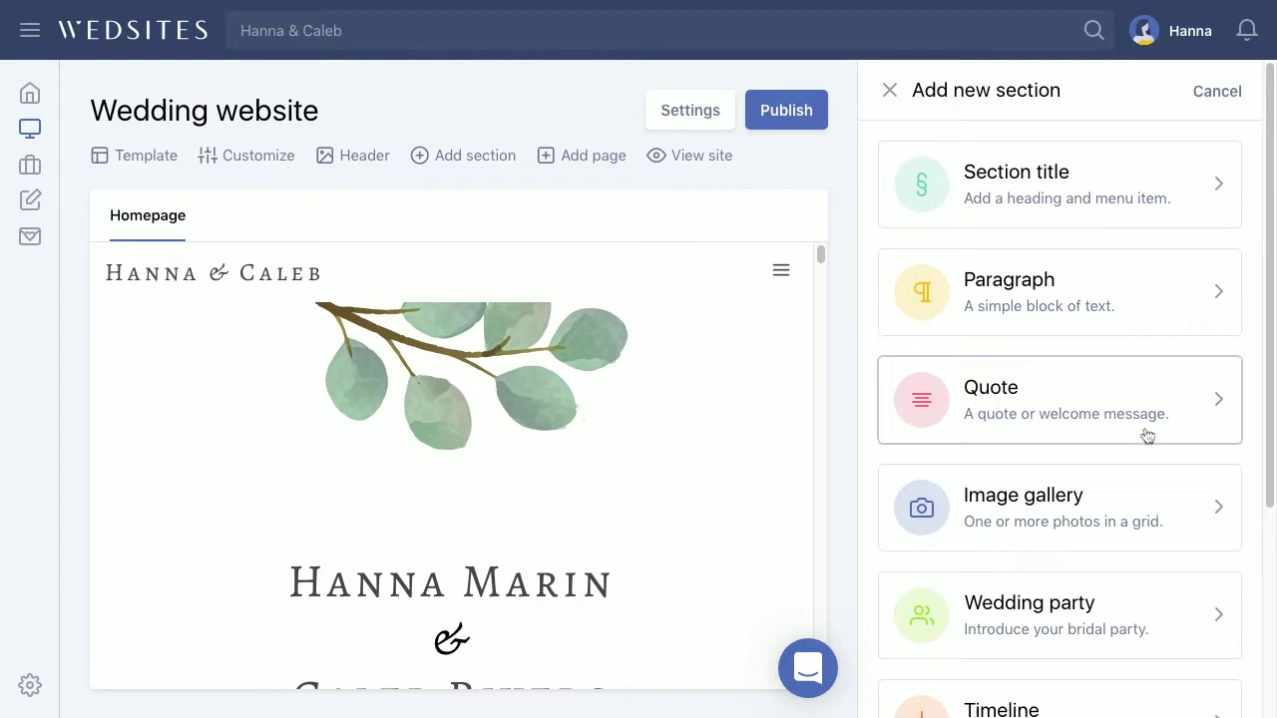
scroll(1145, 565, down, 2)
scroll(1145, 565, down, 3)
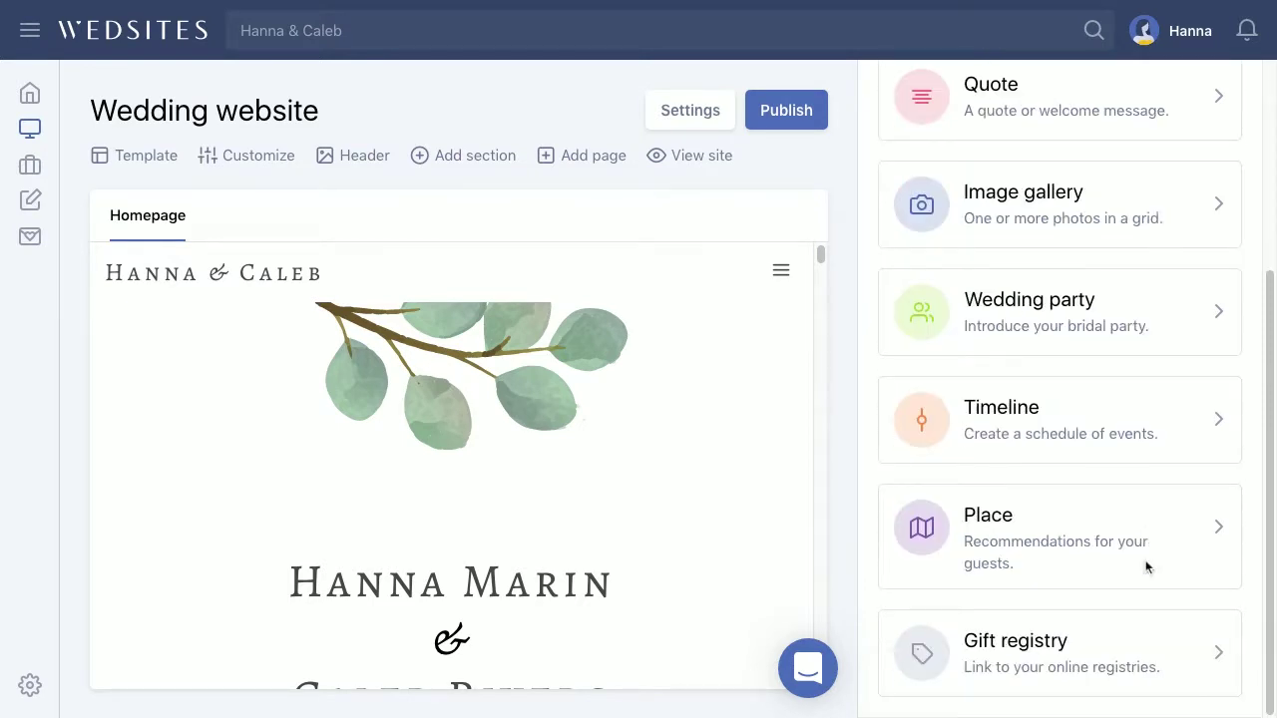
scroll(1146, 564, up, 5)
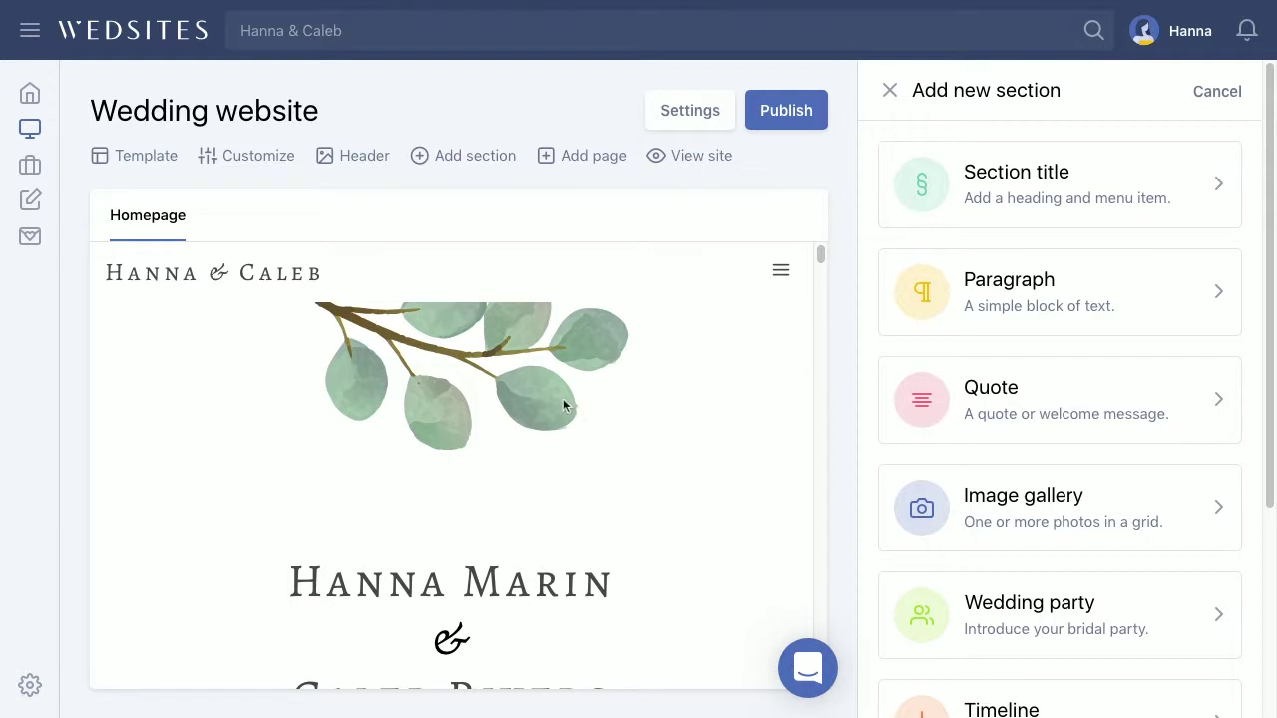
scroll(562, 418, down, 2)
scroll(376, 412, down, 4)
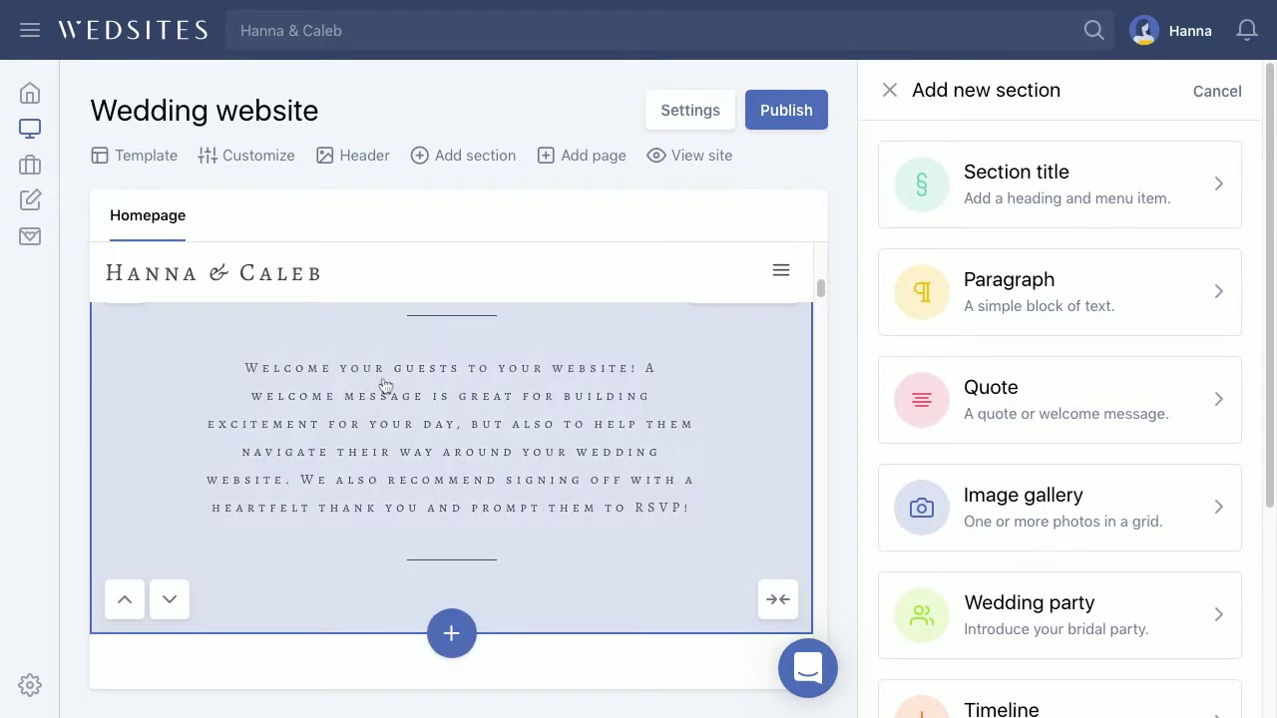
scroll(541, 437, up, 1)
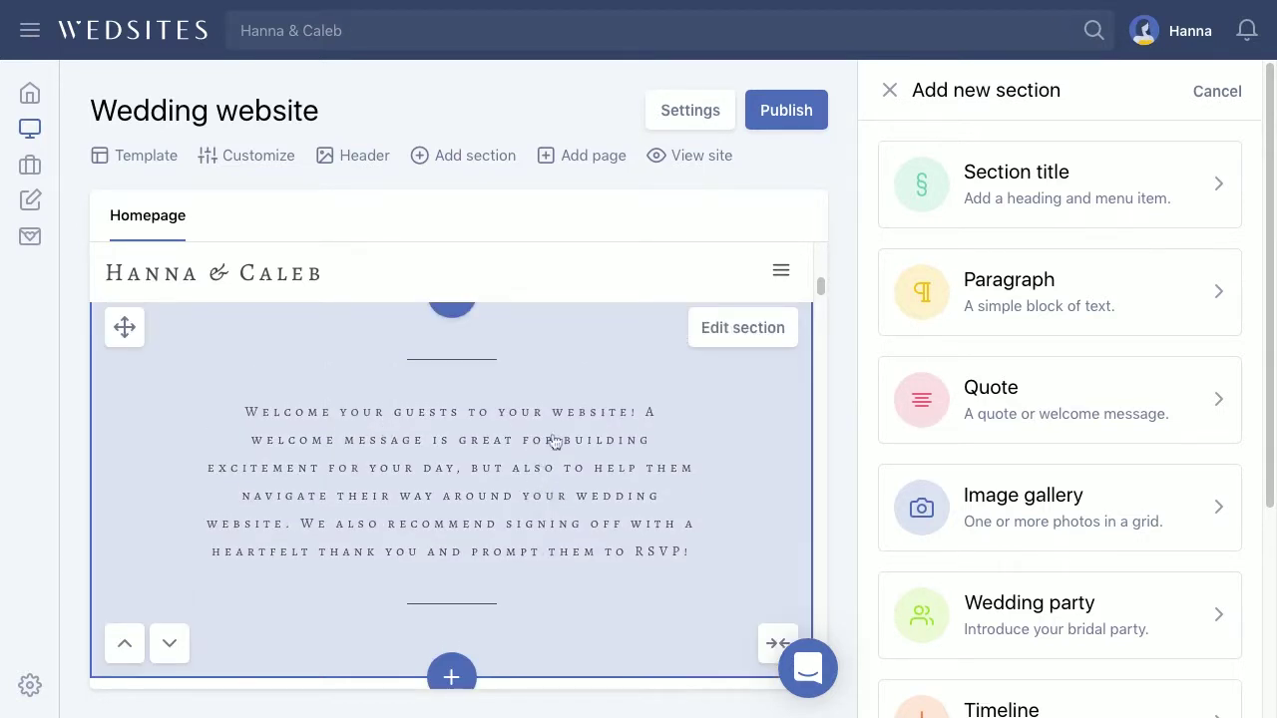
scroll(583, 454, down, 3)
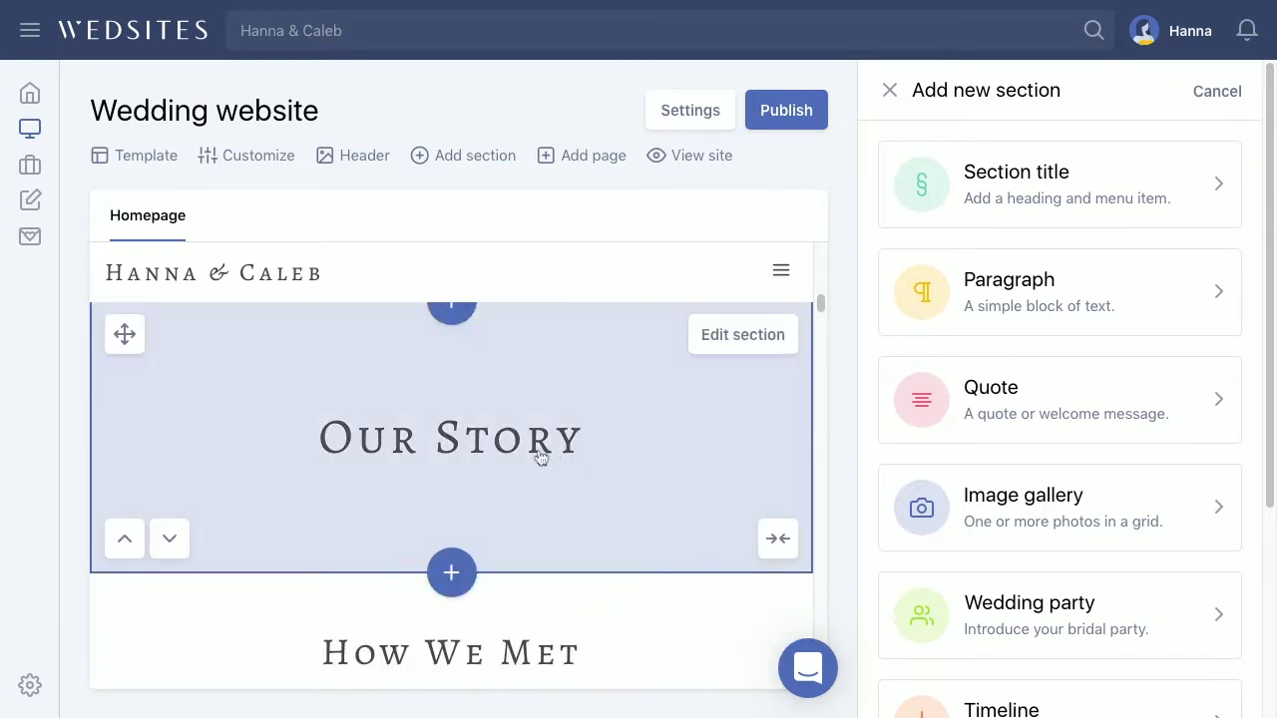
Open the Our Story section title for editing, close it without changes, and view the sections down to Wedding Party.
click(469, 434)
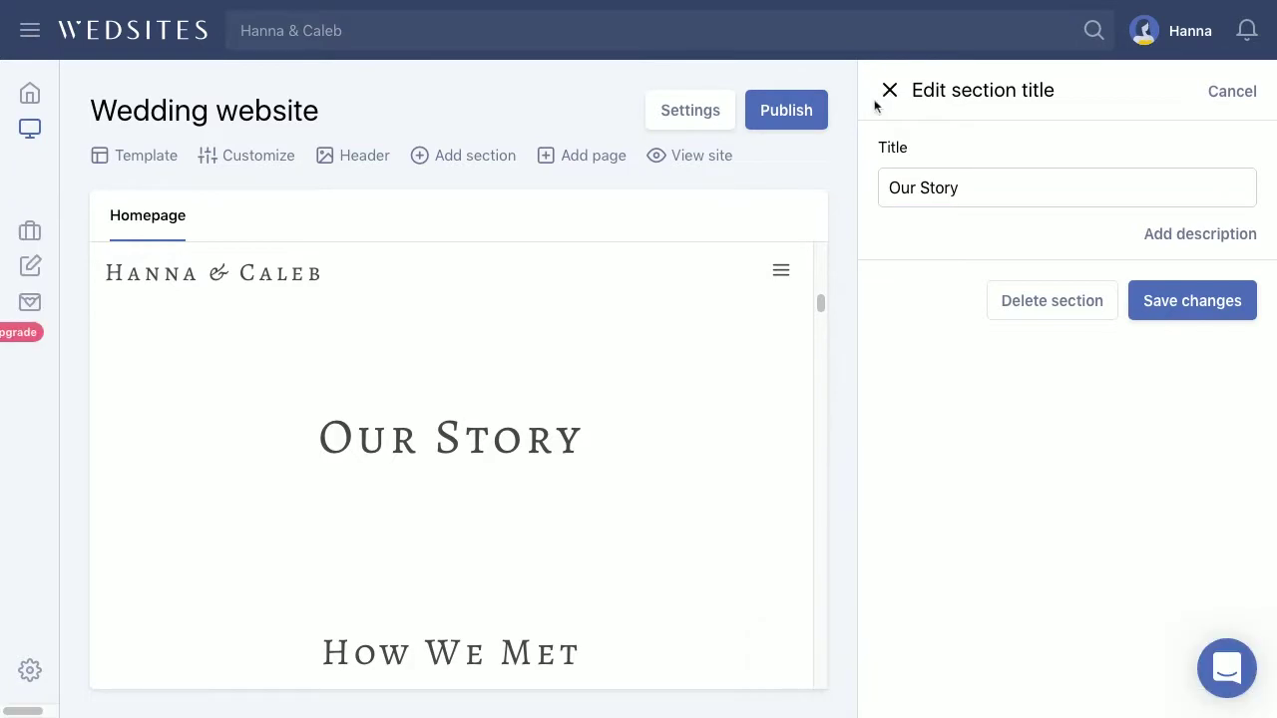
click(889, 91)
scroll(628, 469, down, 3)
scroll(638, 466, down, 7)
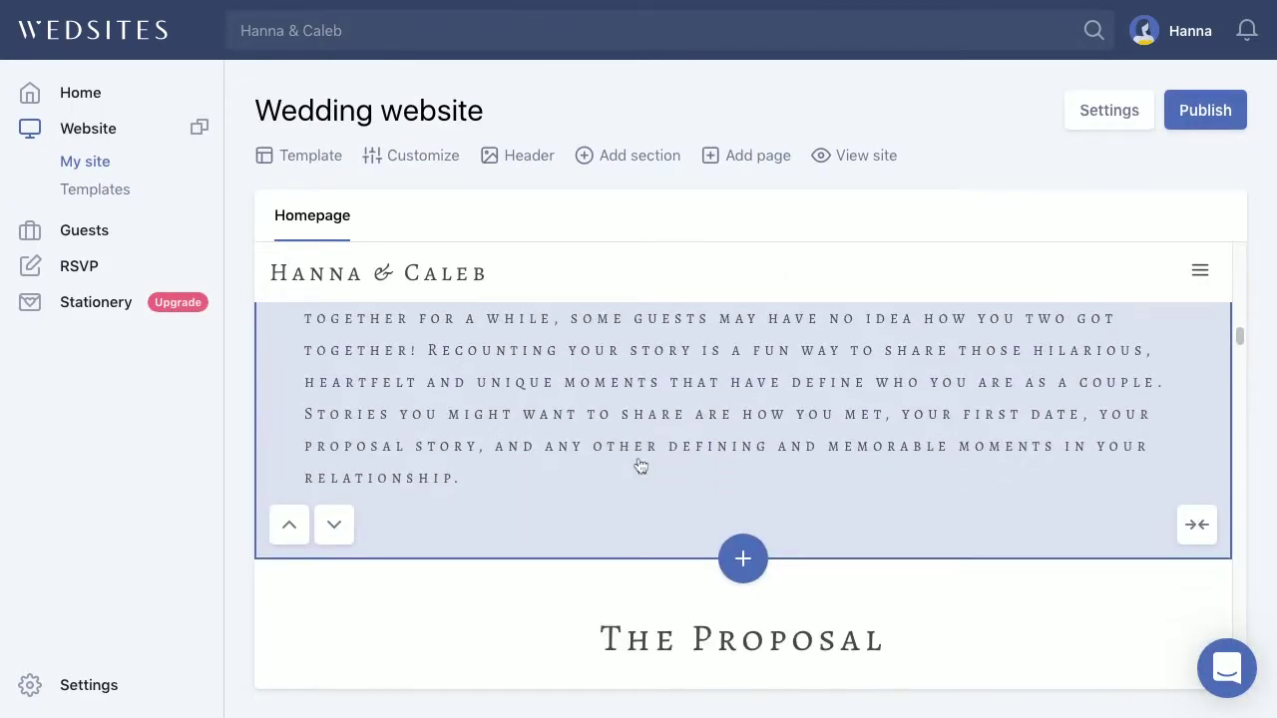
scroll(664, 457, down, 4)
scroll(661, 455, up, 4)
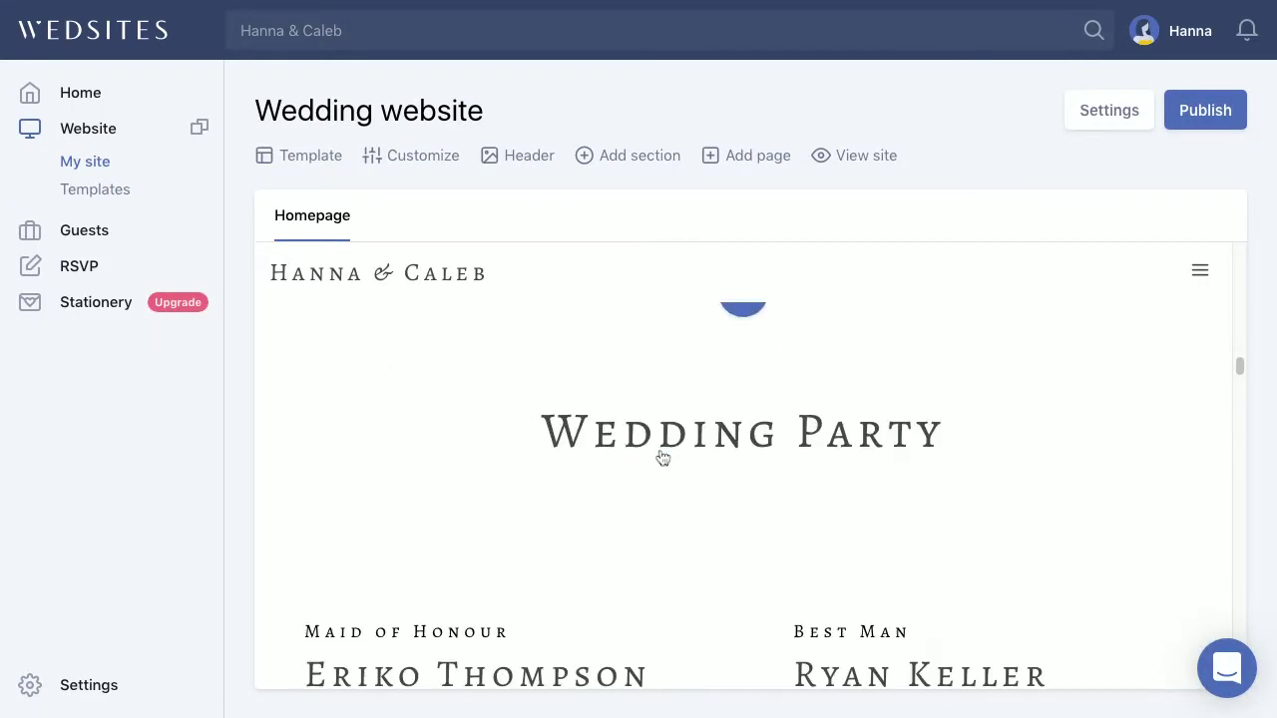
Review the wedding party section type and view the Maid of Honour section's editing fields, leaving without changes.
click(610, 158)
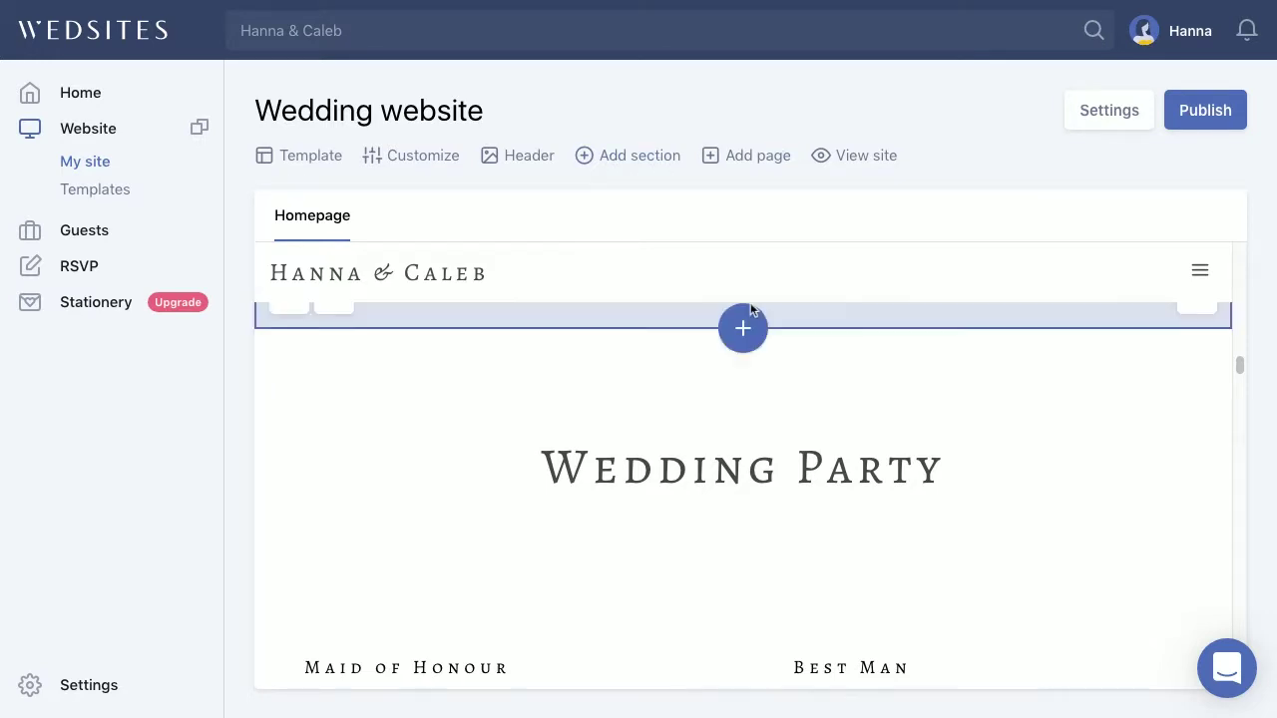
scroll(1034, 389, down, 3)
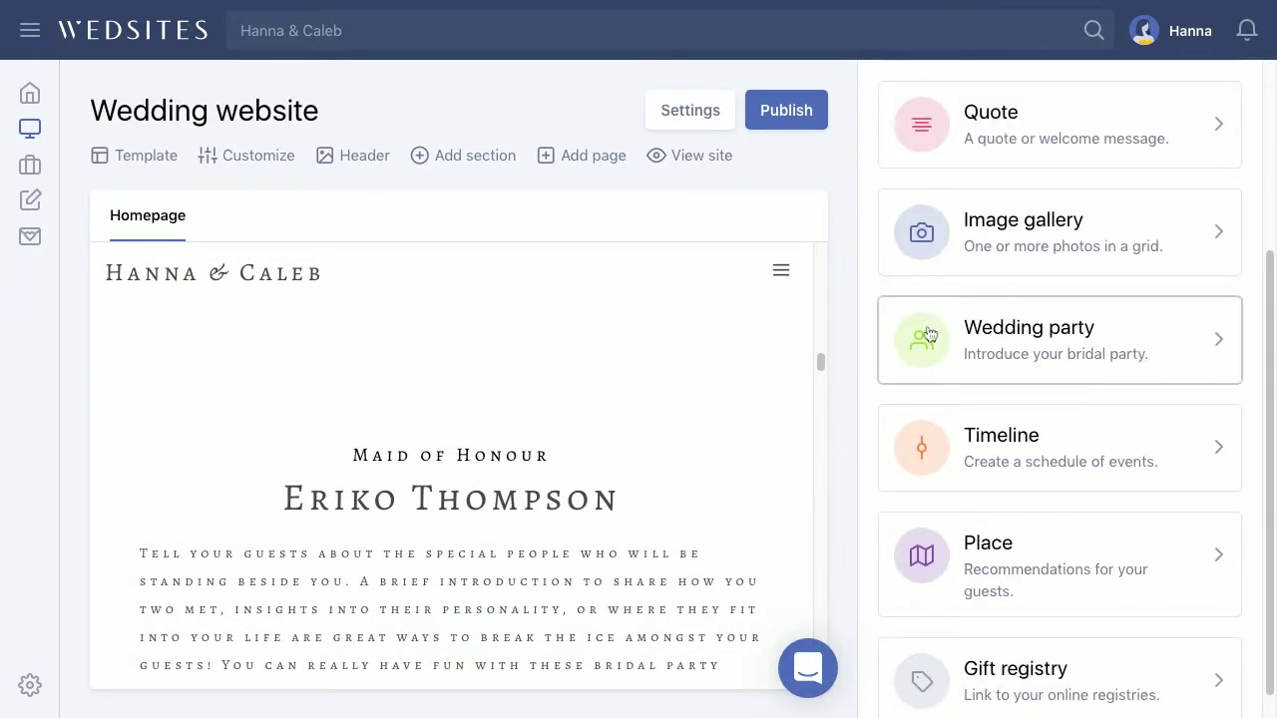
scroll(564, 507, down, 2)
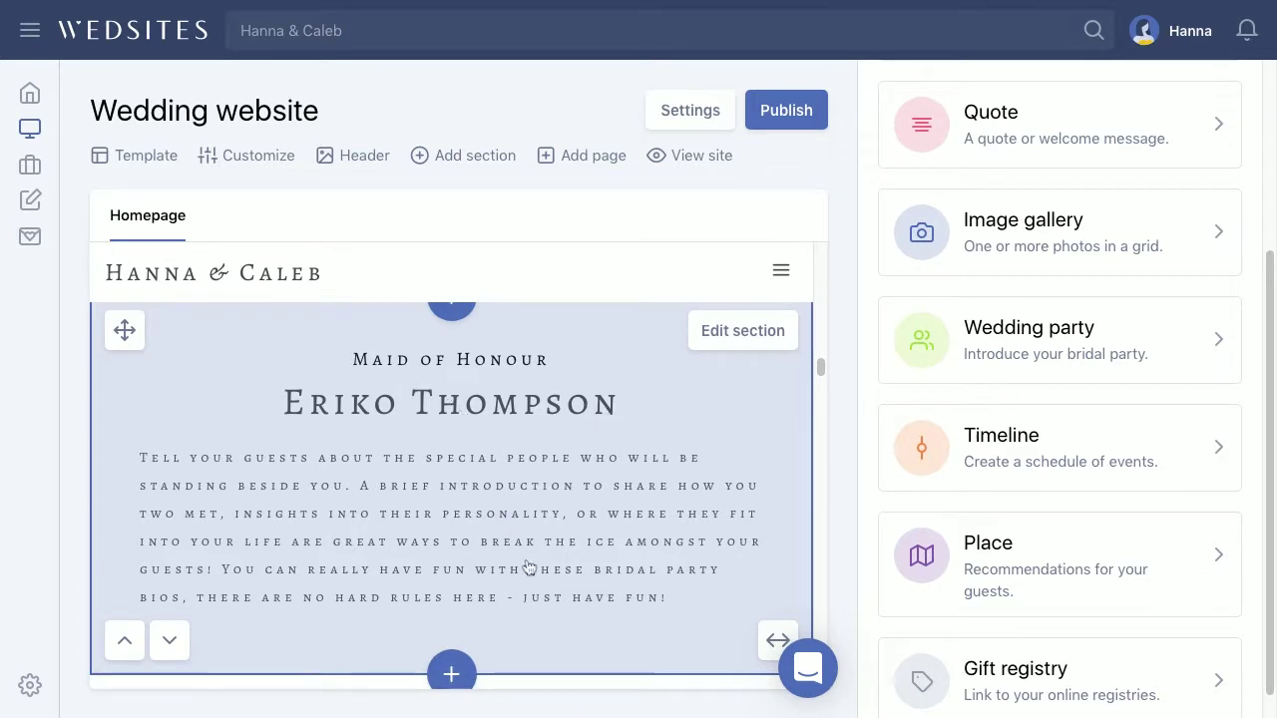
click(730, 339)
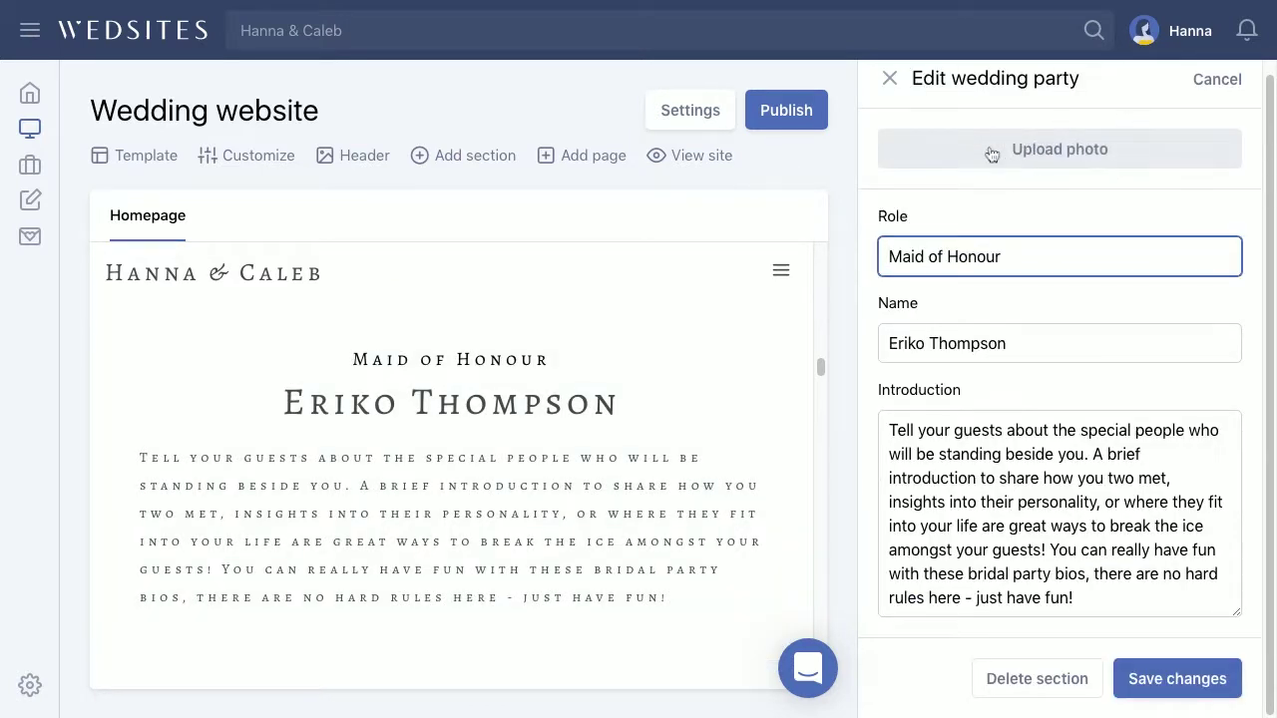
scroll(1007, 139, up, 1)
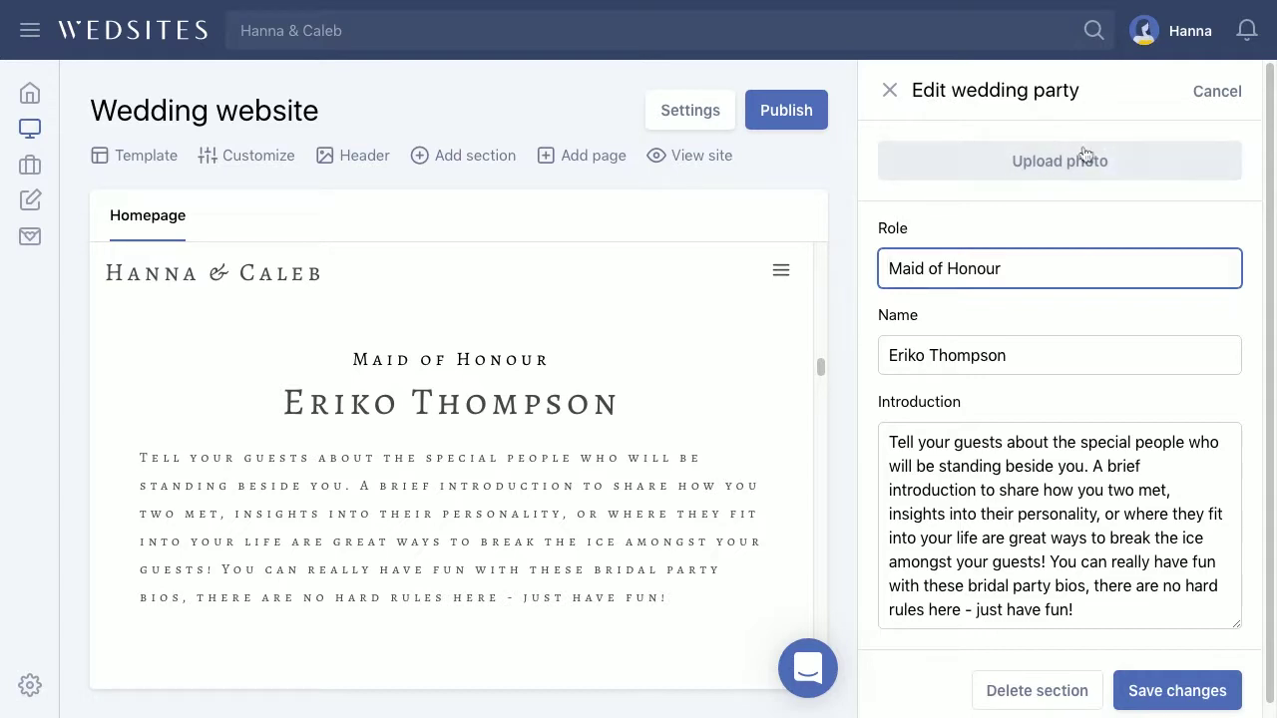
click(1205, 100)
Examine the homepage's wedding party entries, the Schedule timeline events and the Information section with its transport recommendations.
scroll(505, 450, down, 3)
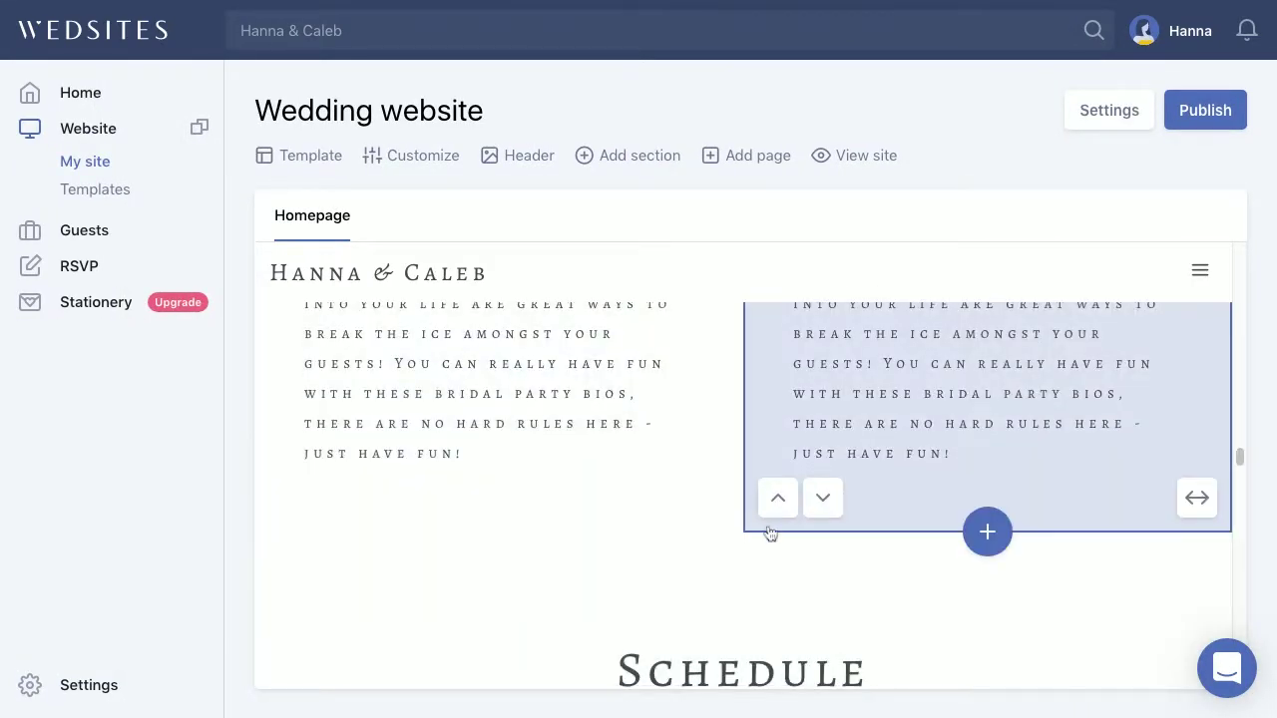
scroll(852, 506, down, 3)
scroll(808, 419, down, 2)
scroll(804, 504, down, 6)
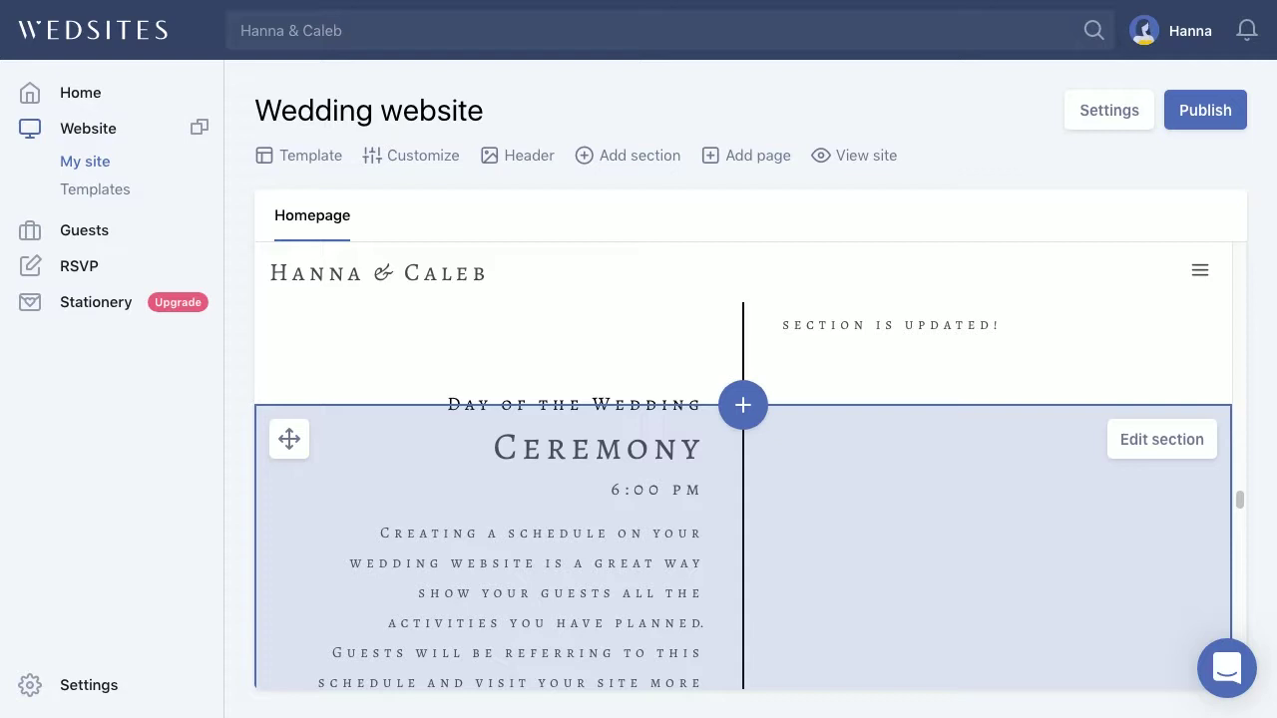
scroll(743, 498, up, 8)
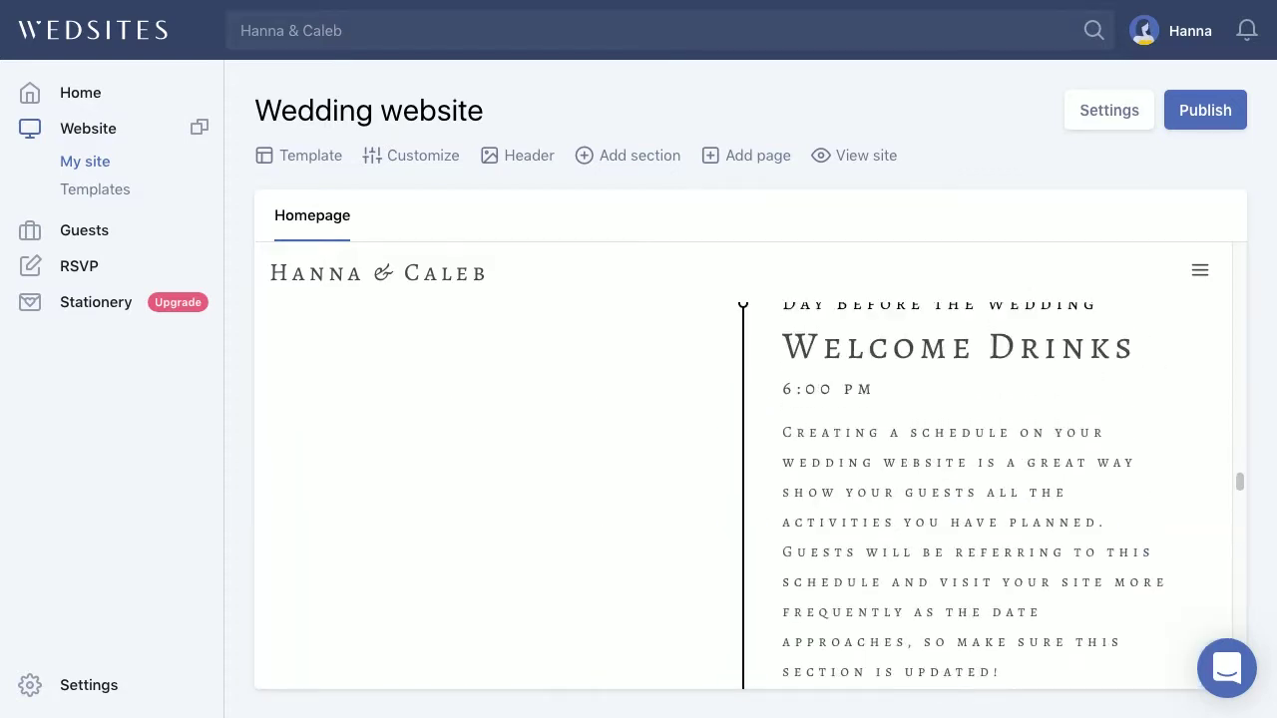
scroll(743, 498, down, 1)
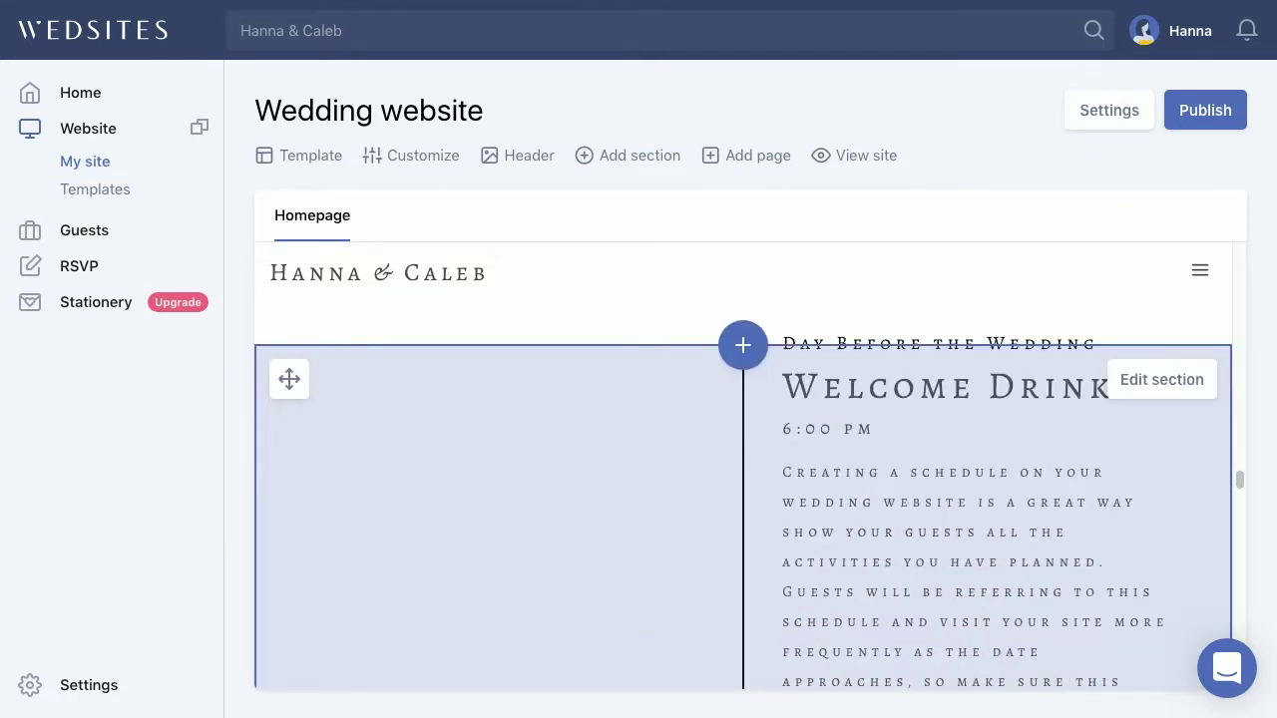
scroll(743, 499, down, 10)
scroll(743, 499, down, 10)
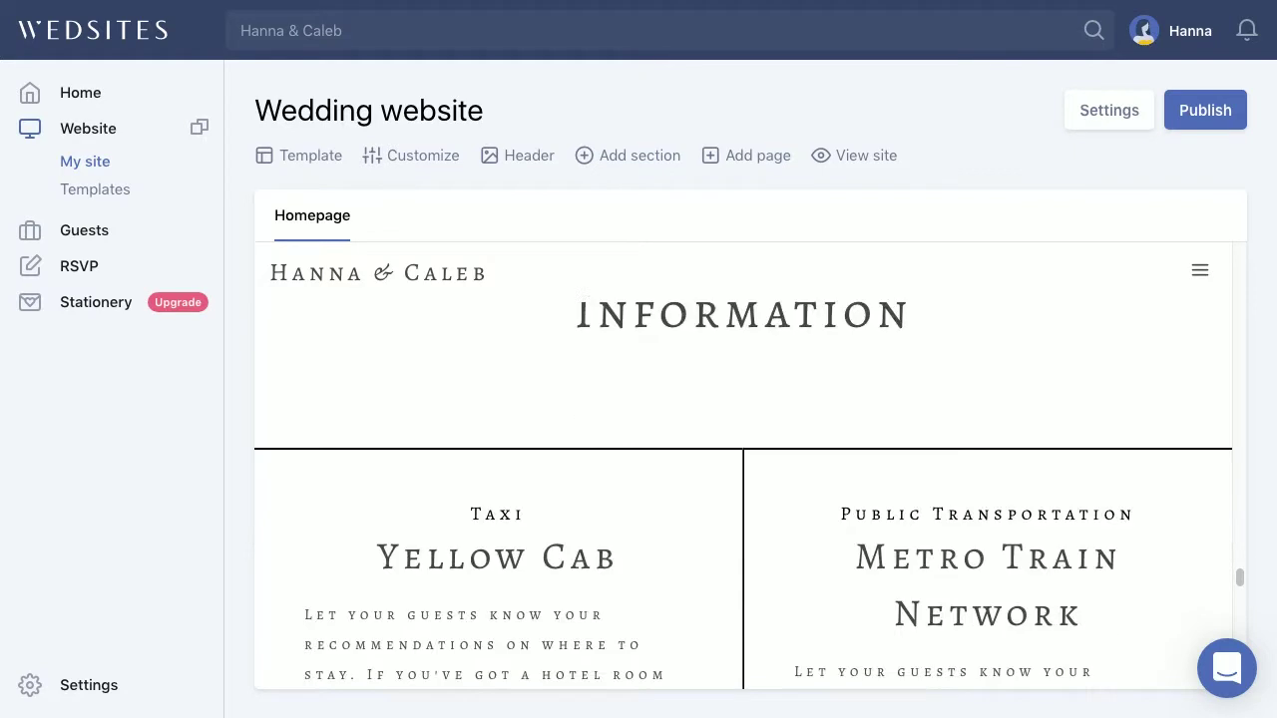
scroll(988, 558, down, 2)
scroll(987, 559, up, 2)
scroll(988, 558, up, 2)
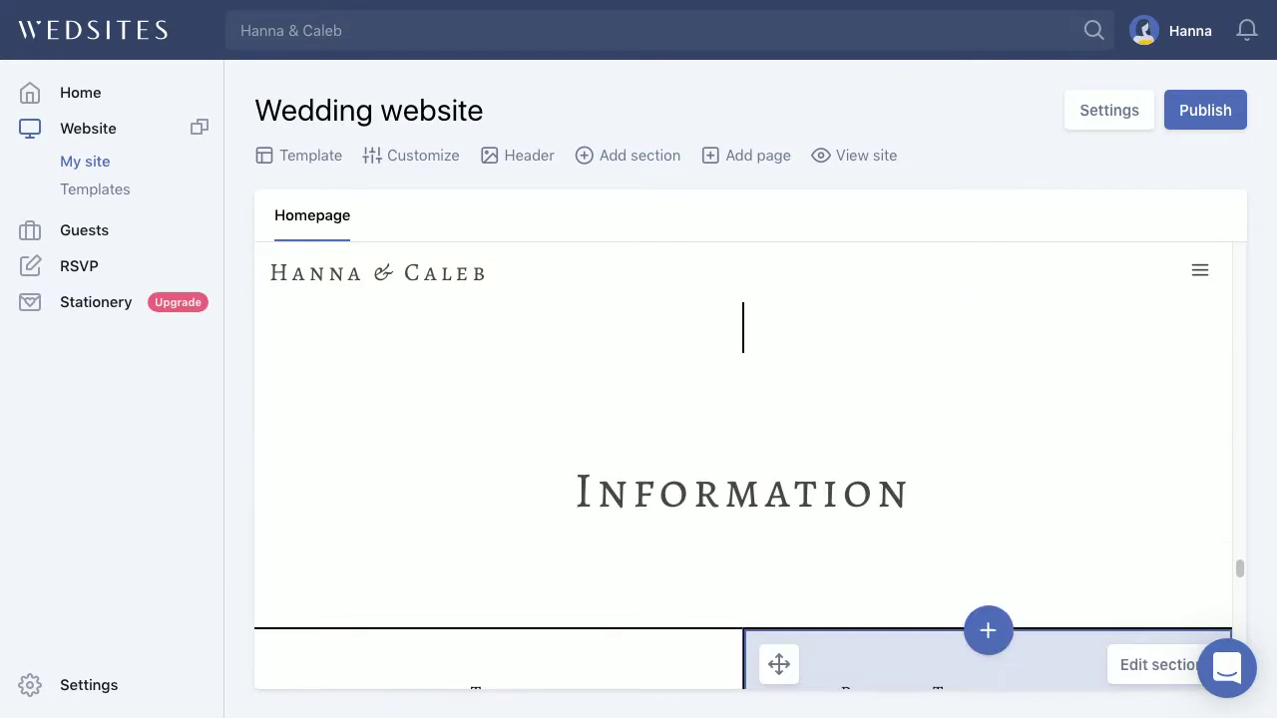
Compare the available section types, such as Place and Gift registry, with the homepage's registry and transport sections.
click(617, 160)
scroll(1055, 342, down, 3)
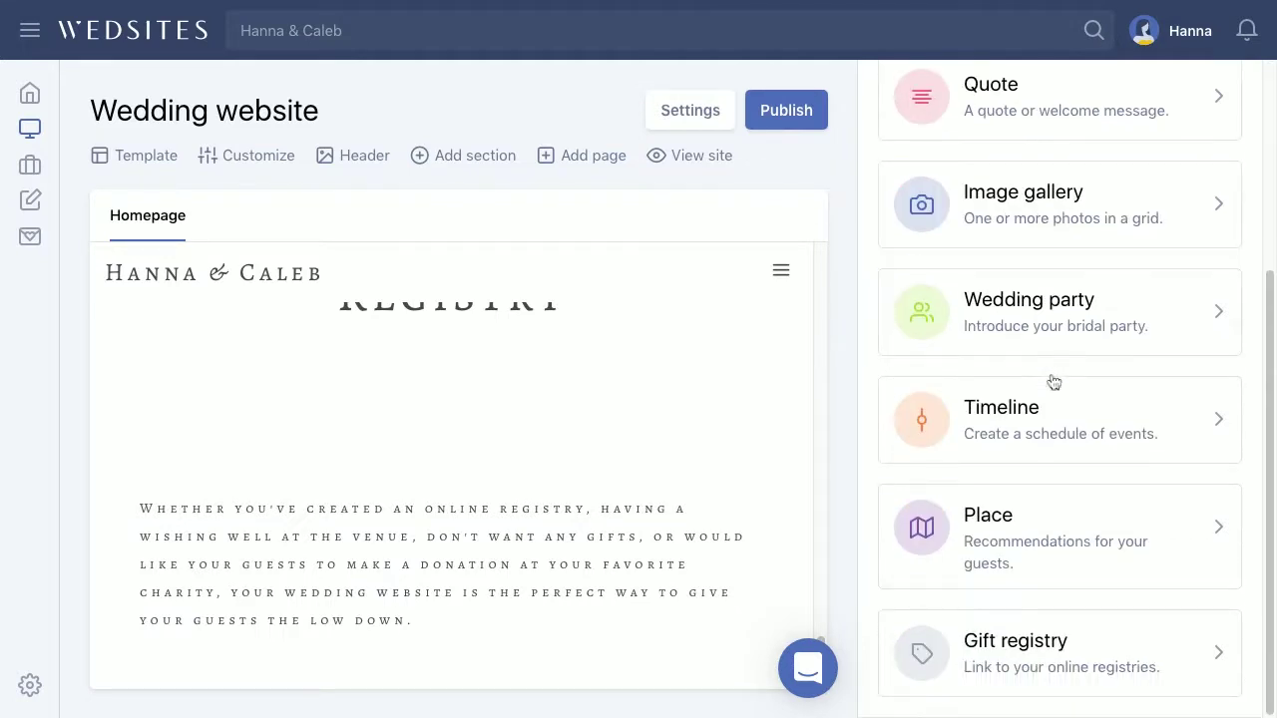
scroll(354, 517, down, 1)
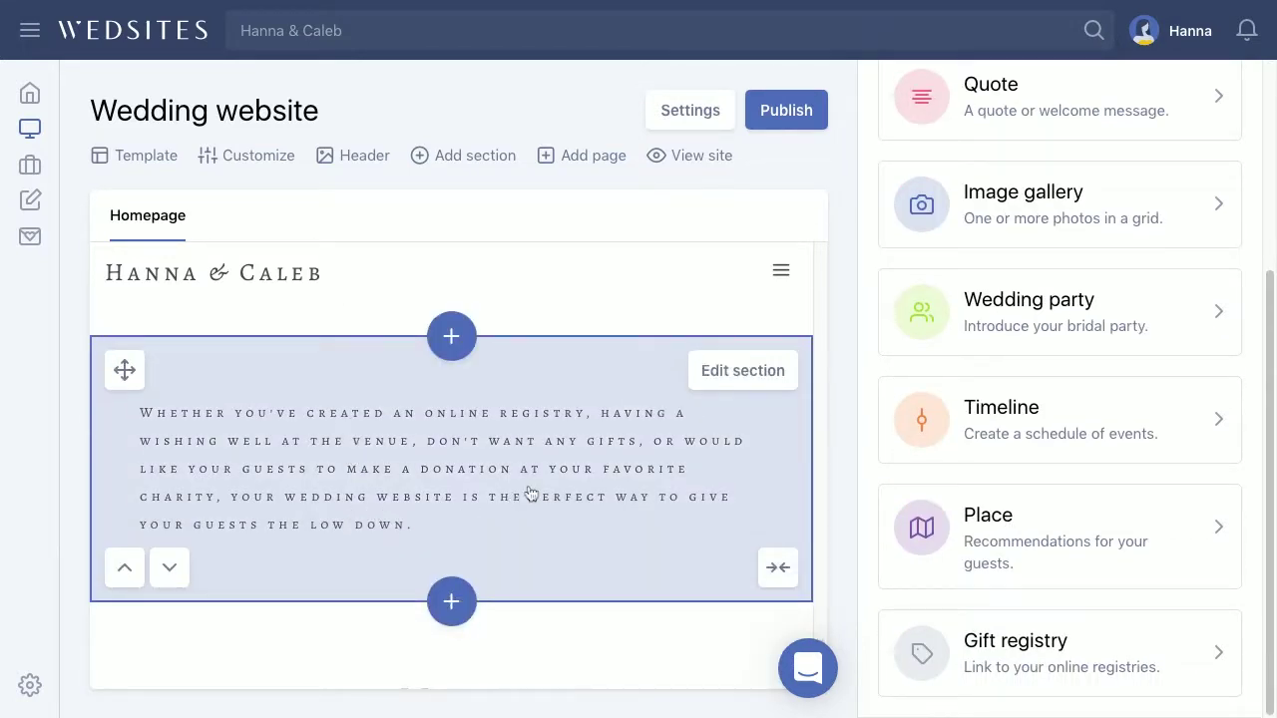
scroll(532, 494, down, 5)
scroll(537, 486, up, 10)
scroll(451, 465, up, 5)
scroll(451, 465, down, 3)
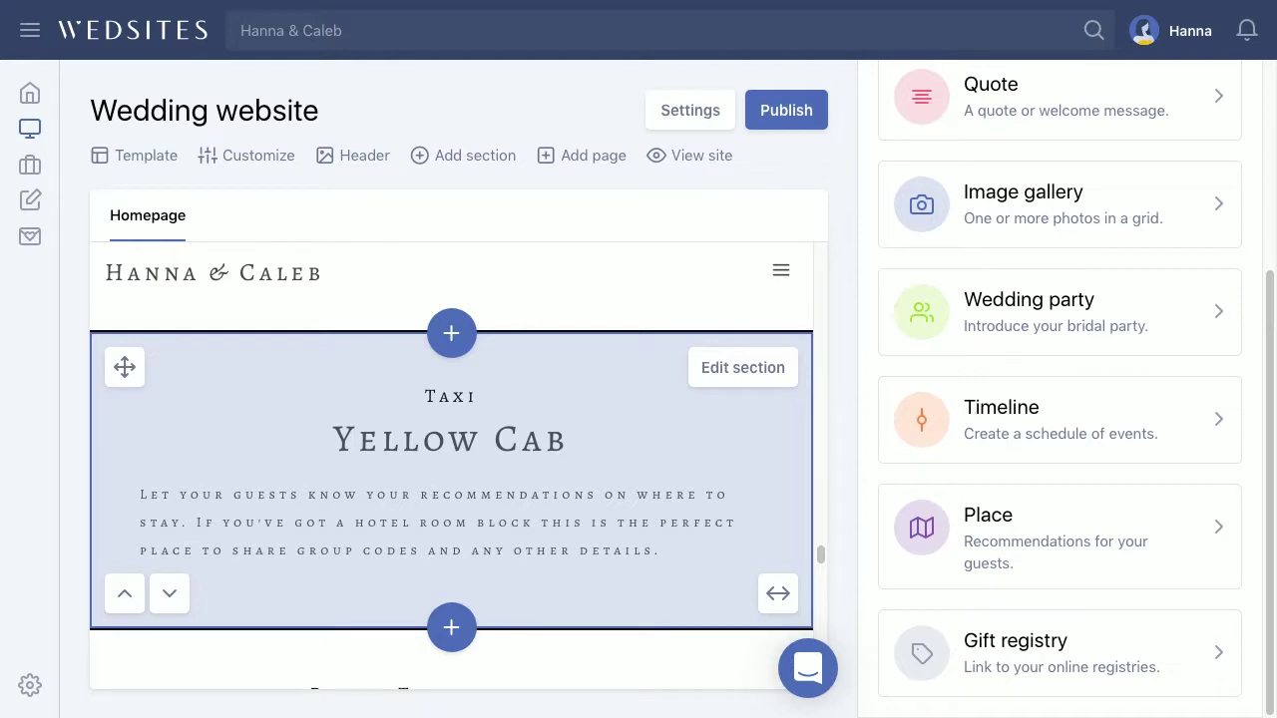
scroll(451, 465, down, 1)
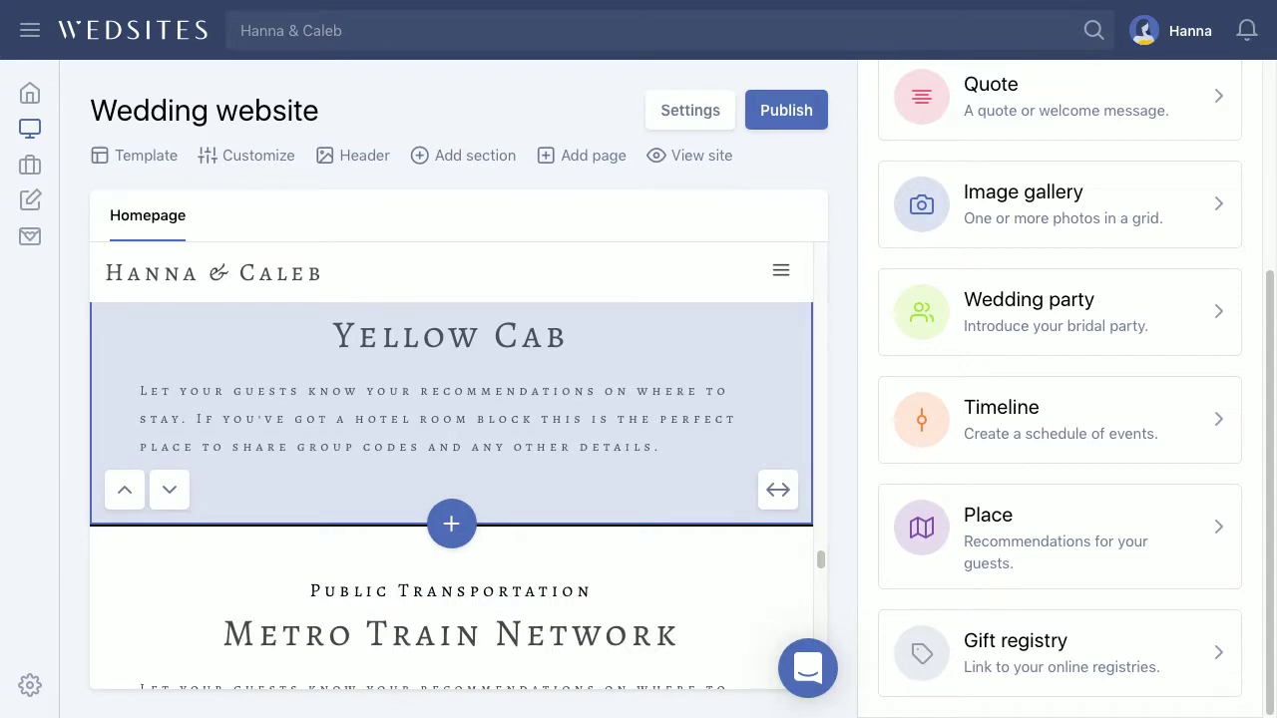
Examine the homepage's remaining place recommendations and its Registry section, including the Myer and David Jones gift registry entries.
scroll(451, 464, down, 15)
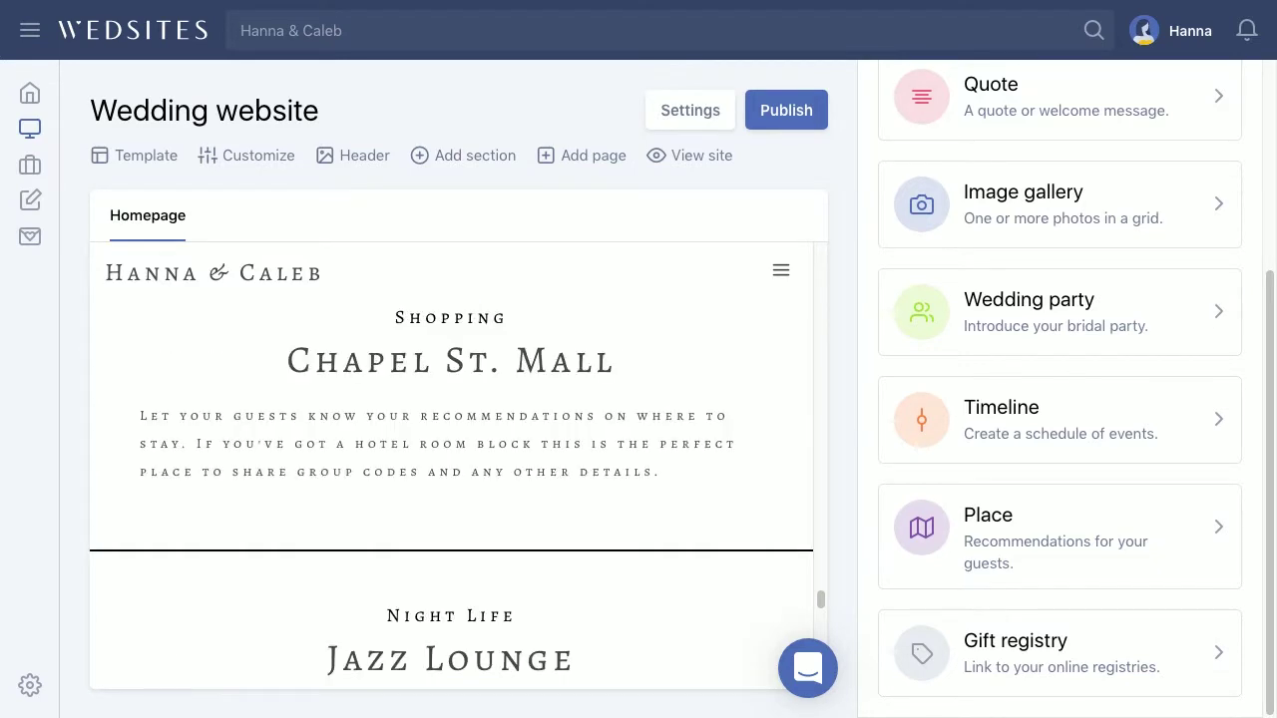
scroll(451, 465, up, 3)
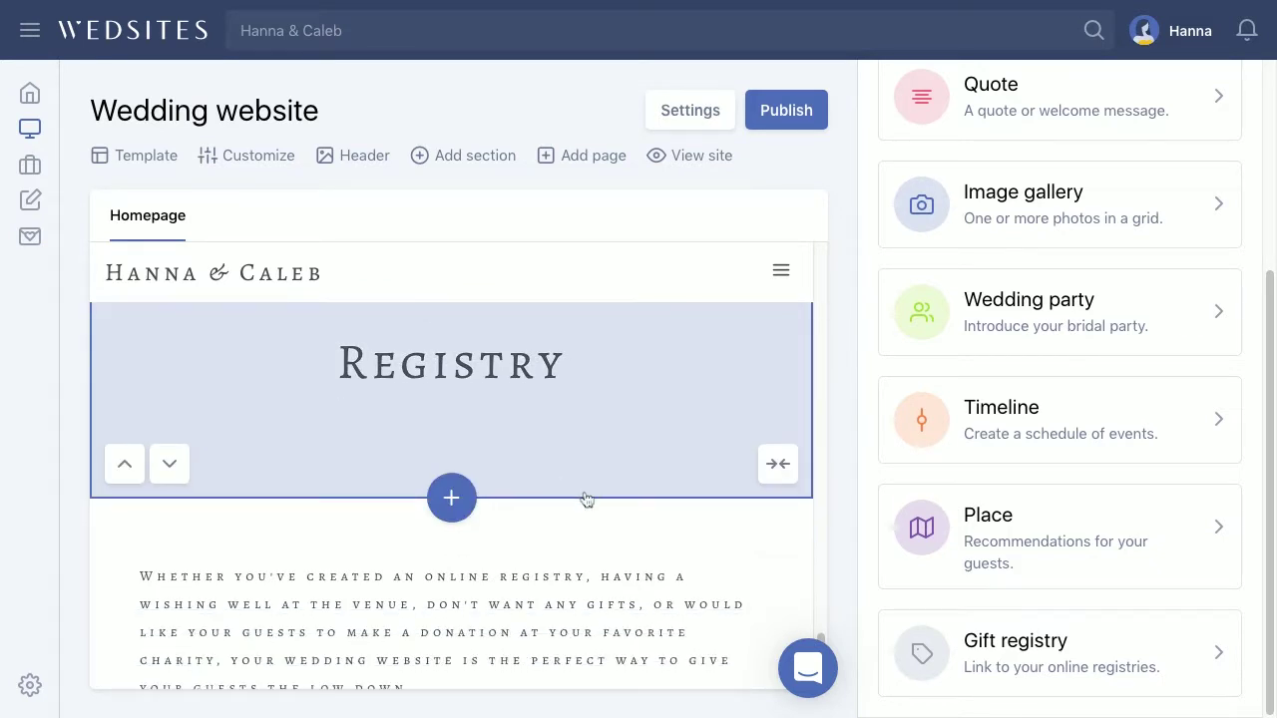
scroll(584, 499, down, 2)
scroll(594, 505, down, 3)
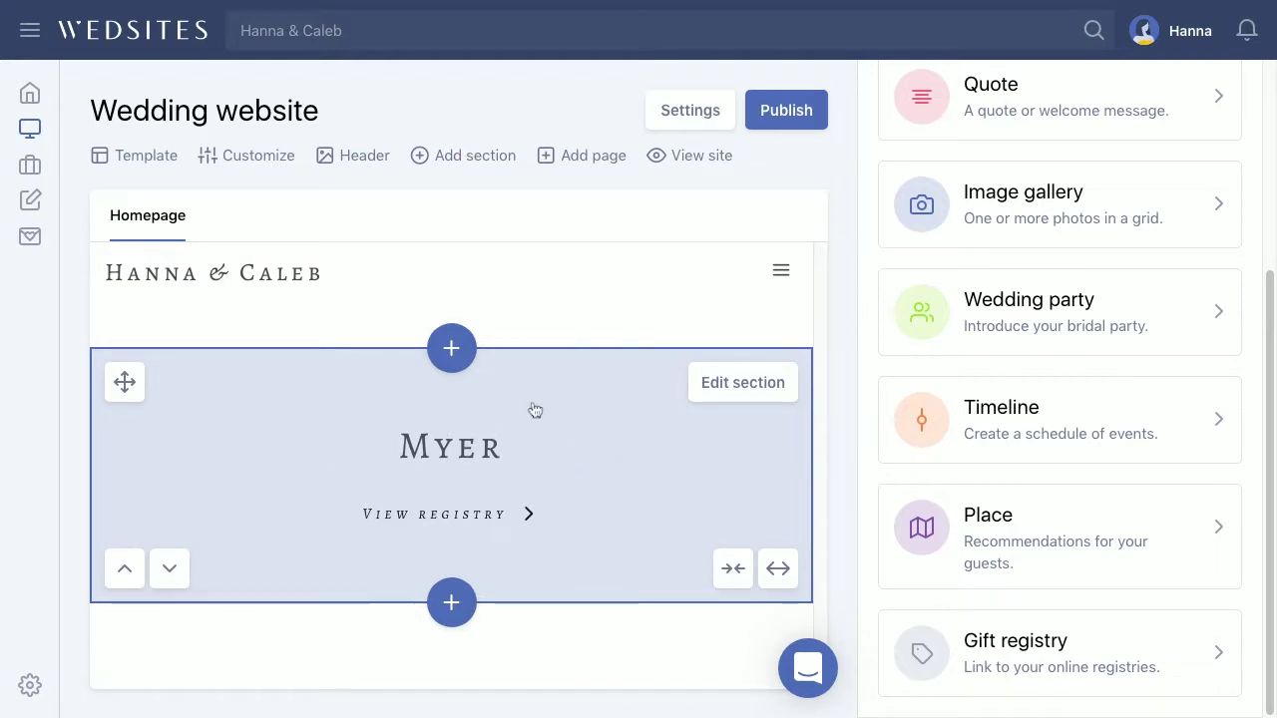
scroll(561, 420, down, 1)
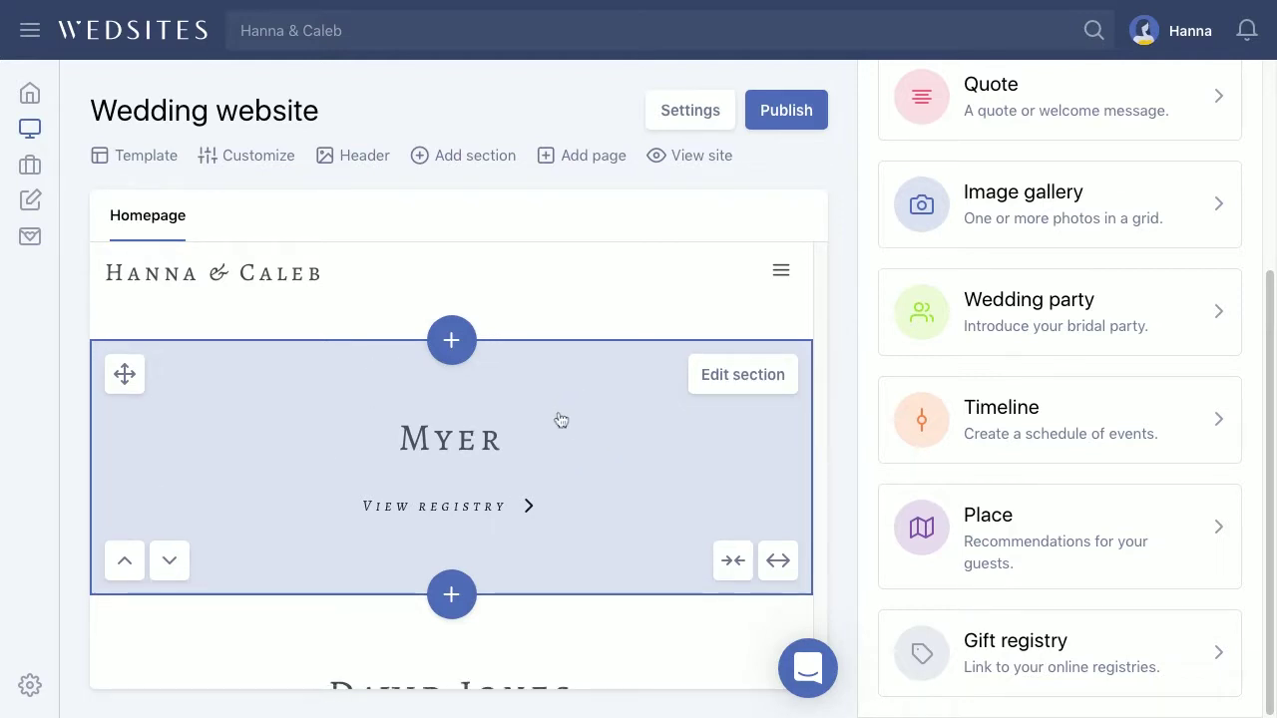
scroll(561, 420, up, 1)
scroll(561, 420, down, 4)
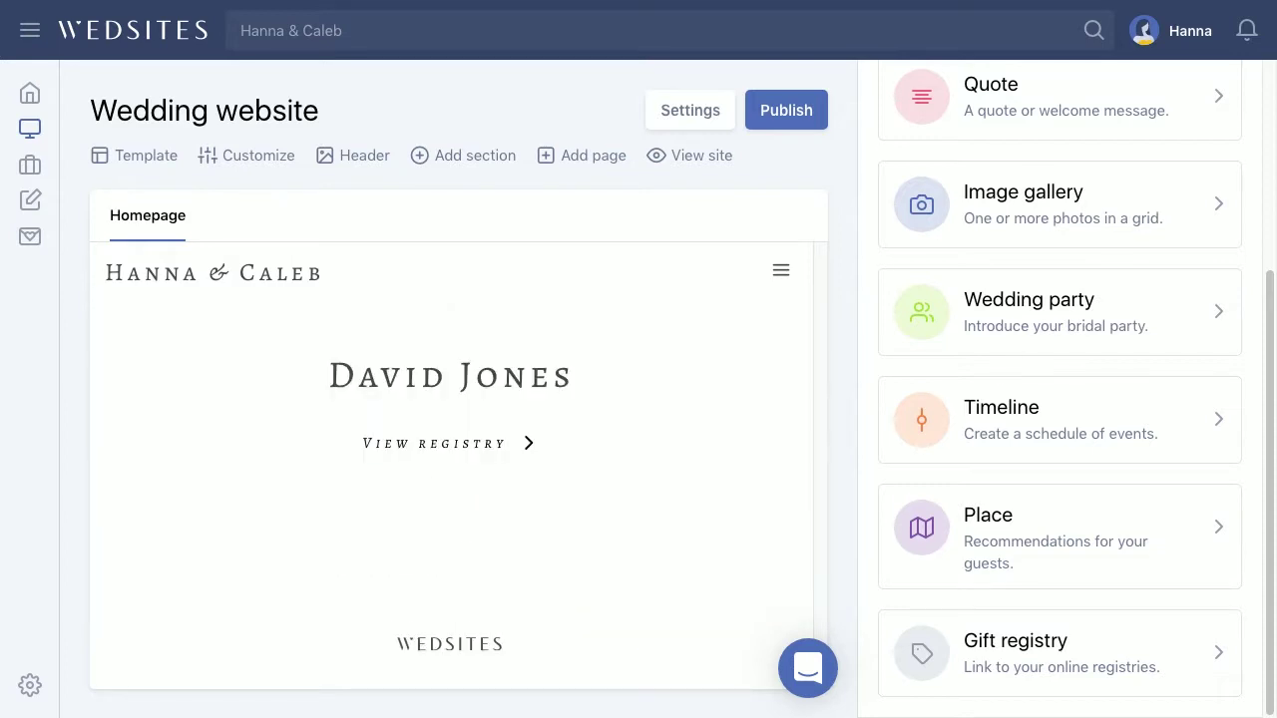
scroll(567, 427, down, 1)
scroll(567, 427, up, 5)
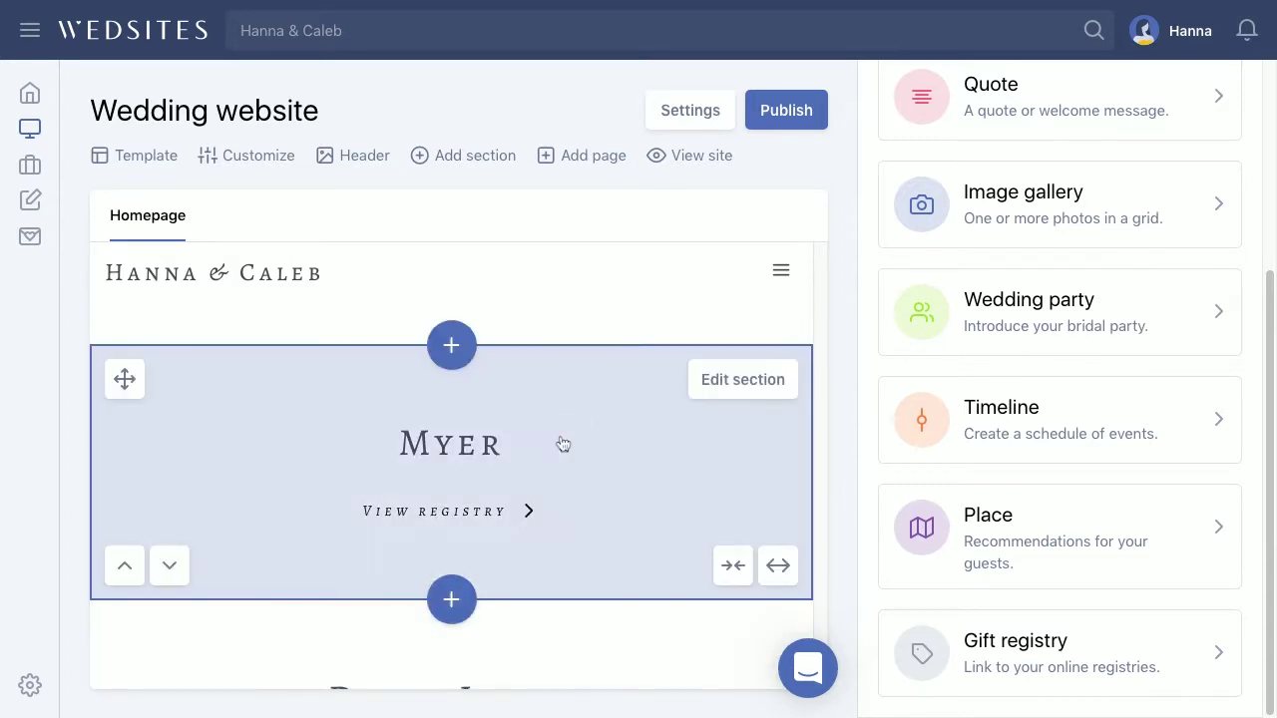
View the Myer gift registry's editing fields, highlight its online registry link, and leave without saving changes.
click(563, 444)
triple_click(1136, 605)
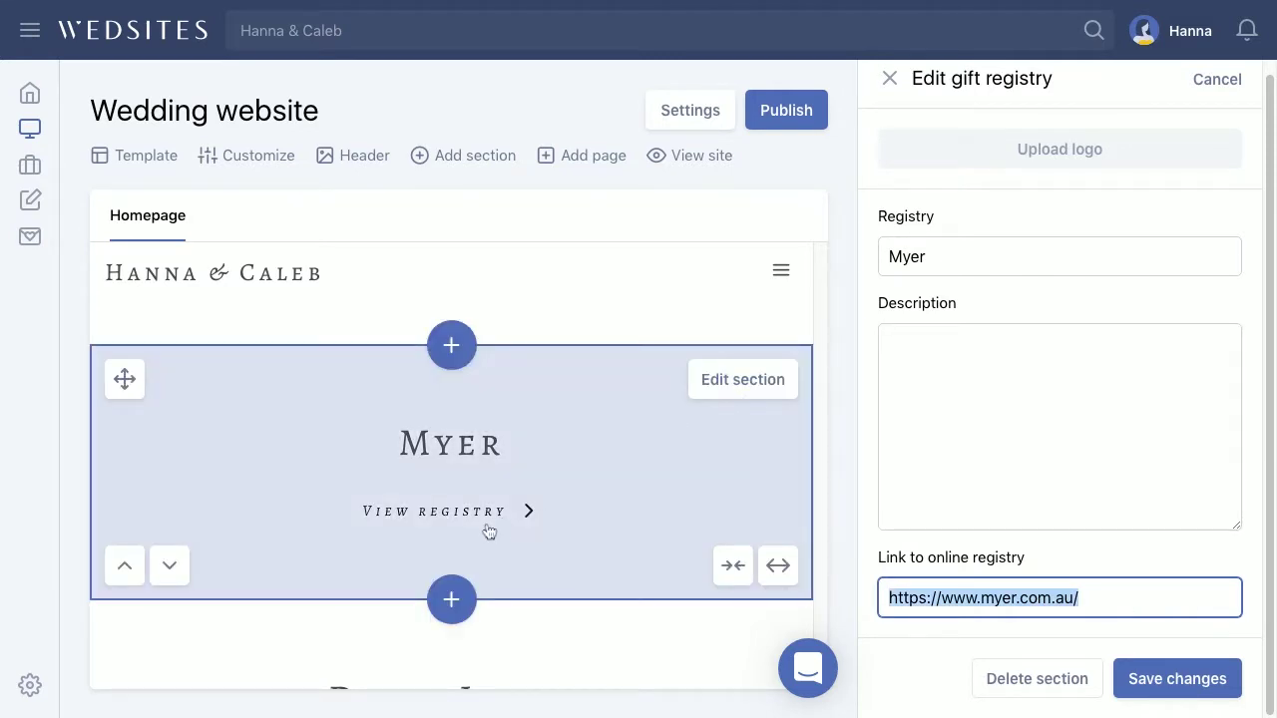
scroll(511, 514, up, 1)
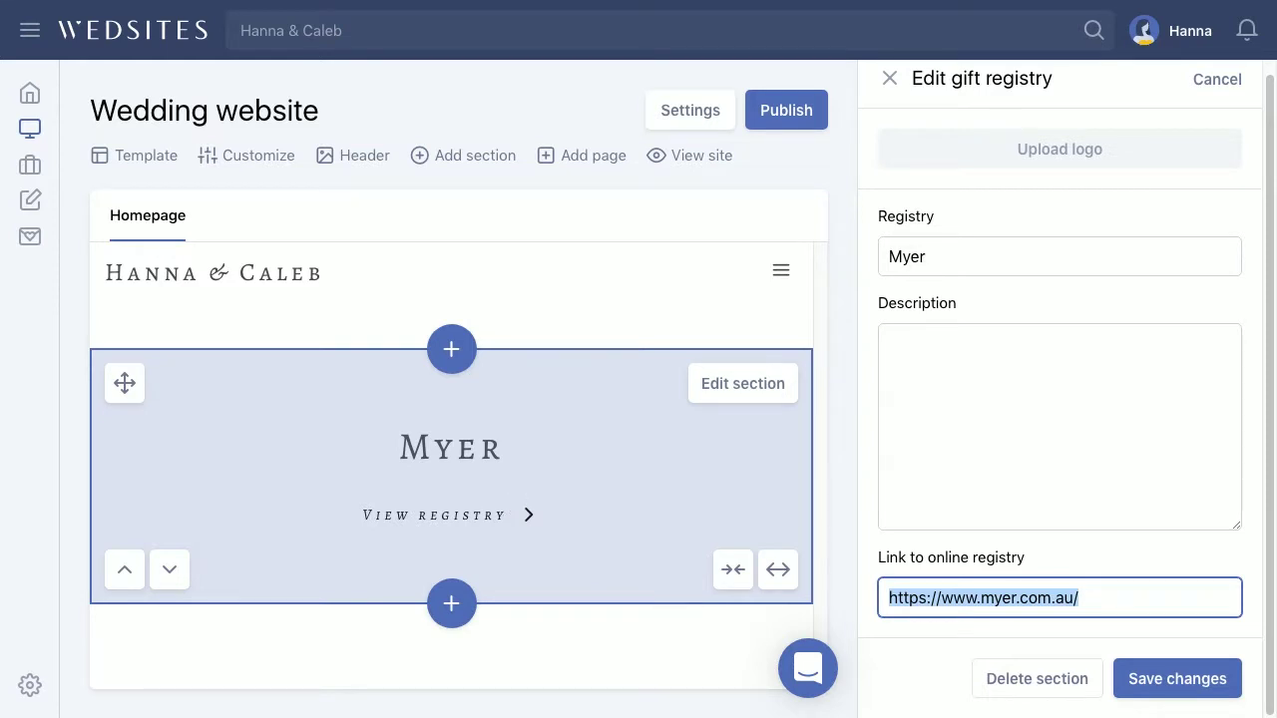
click(1219, 82)
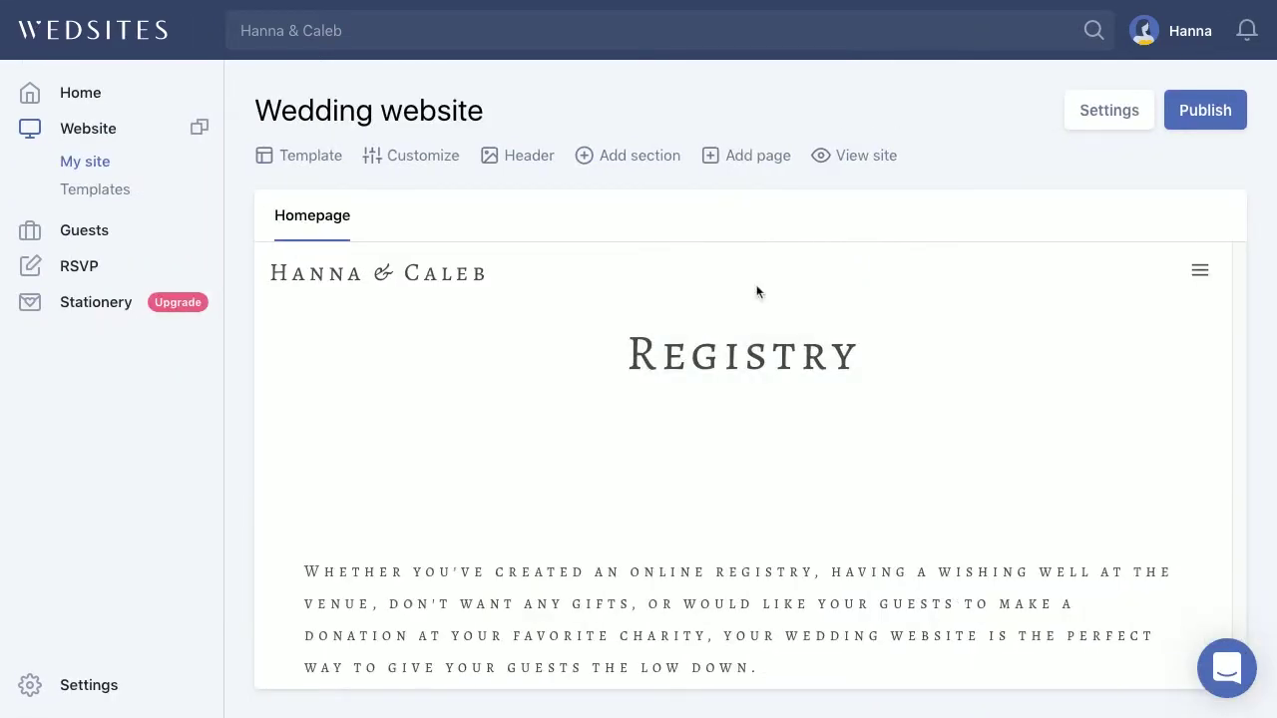